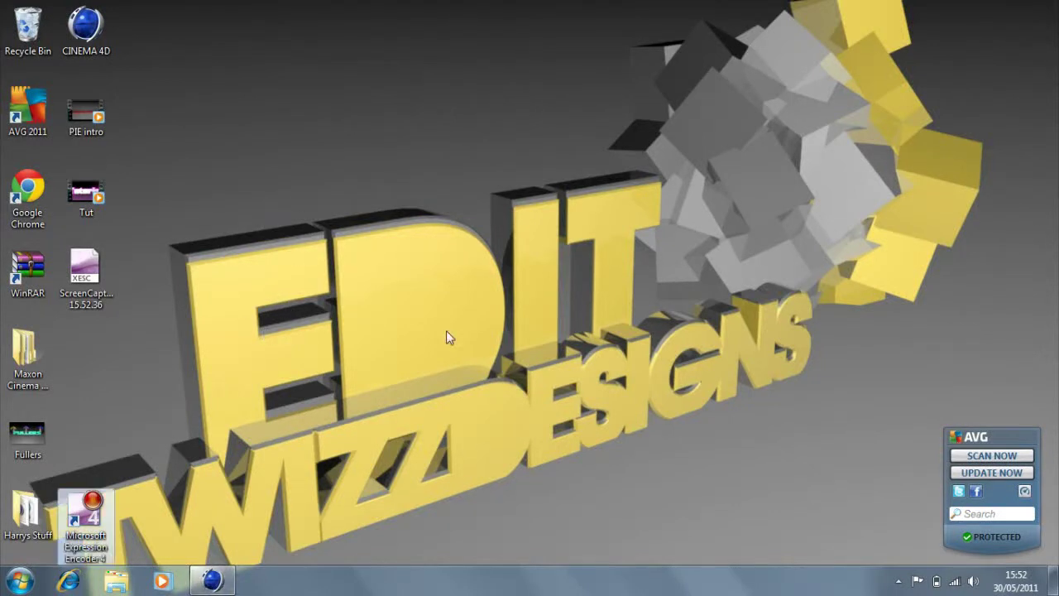
Step: Play the Tut clip of the finished pink 'Tutorial' animation in Windows Media Player
left_click_drag(266, 199, 526, 245)
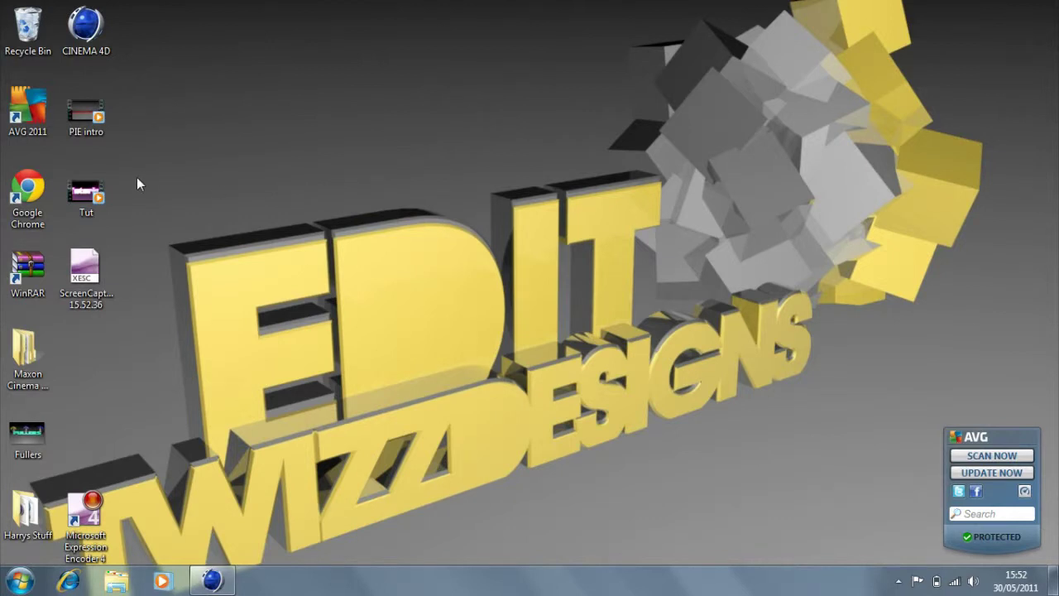
left_click_drag(136, 177, 870, 403)
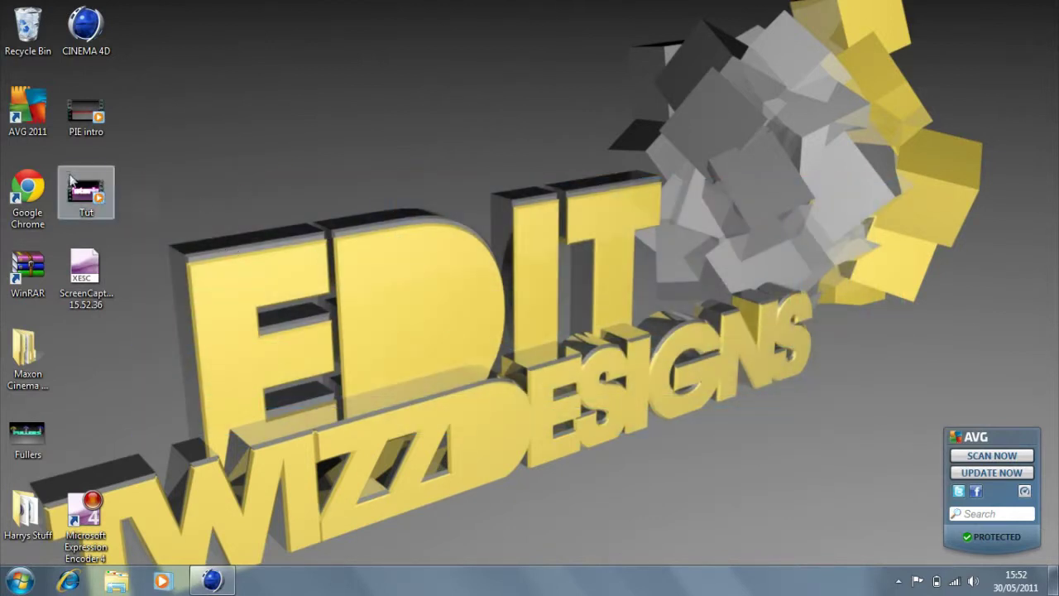
double_click(87, 193)
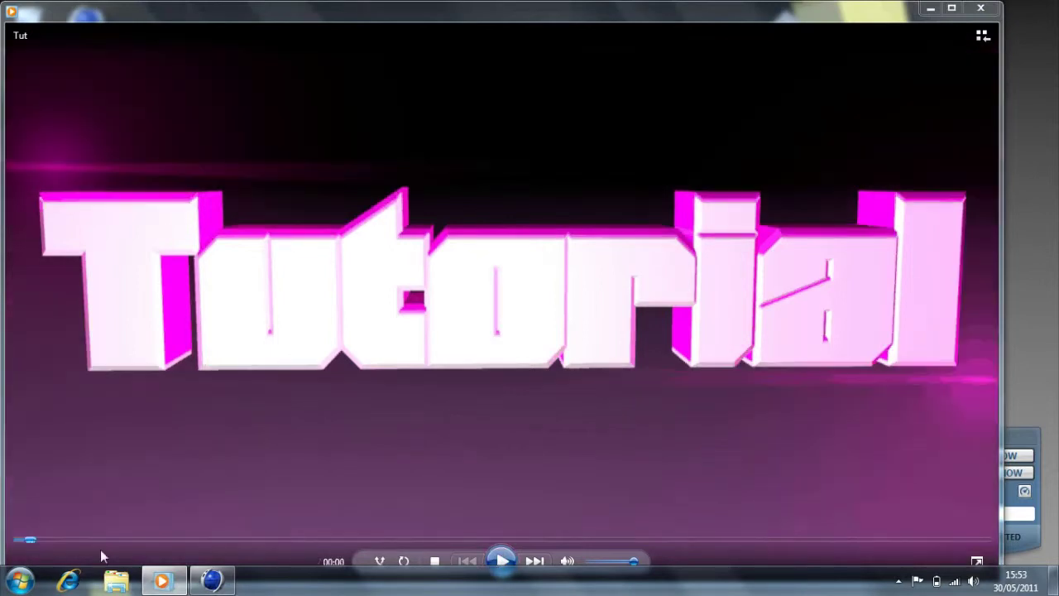
left_click(502, 563)
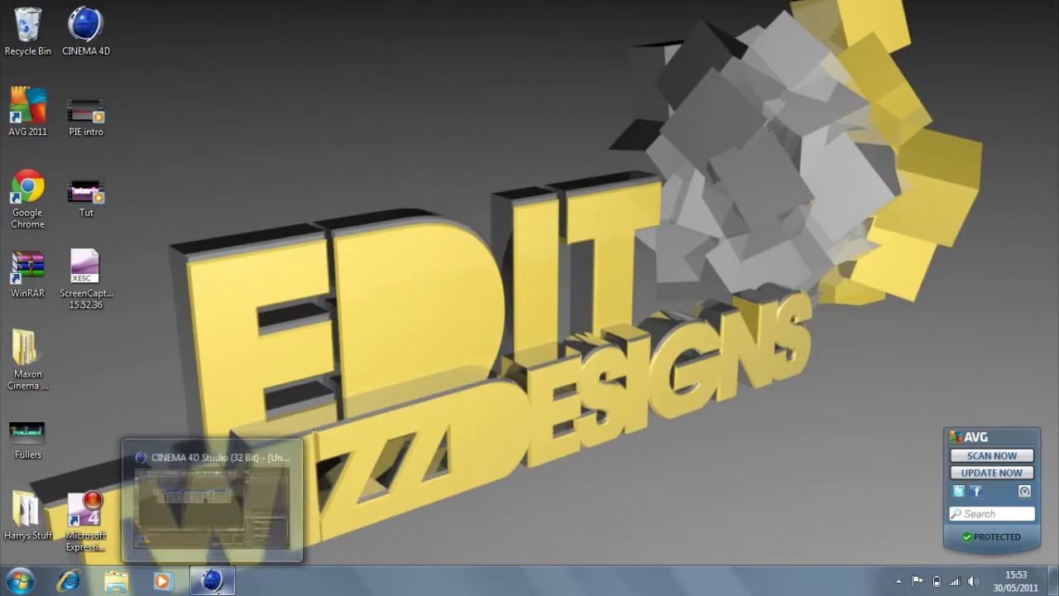
Step: Switch back to CINEMA 4D, orbit the Perspective view slightly and test-render the Tutorial text
left_click(223, 531)
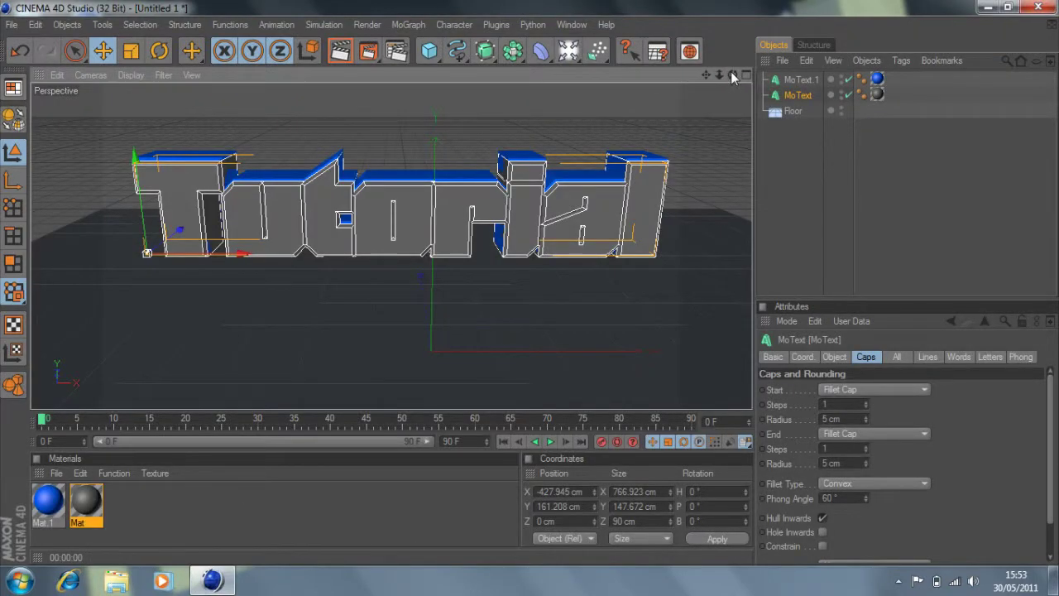
left_click_drag(731, 74, 675, 76)
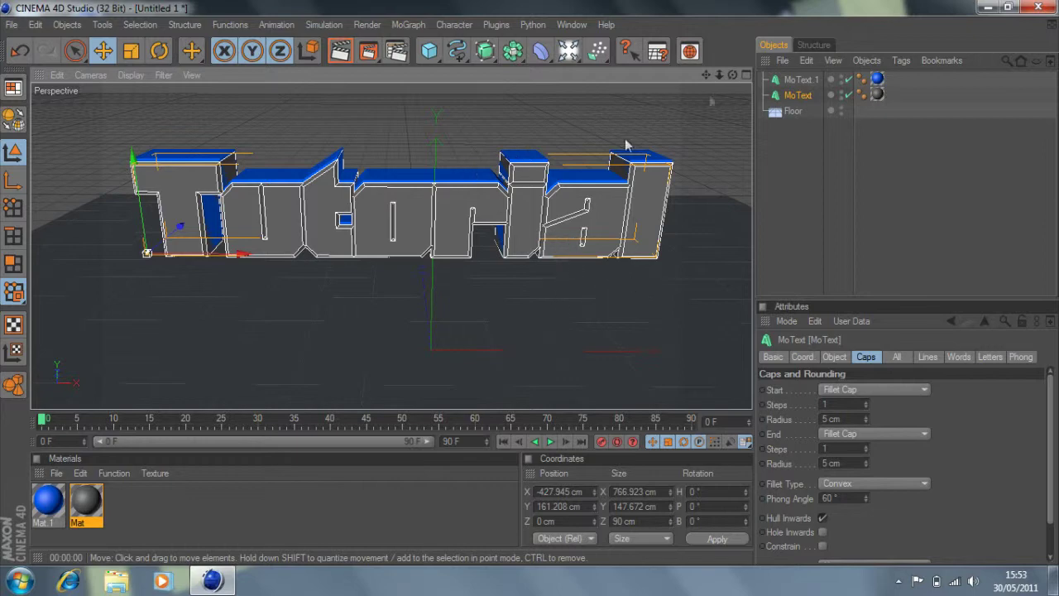
left_click(340, 53)
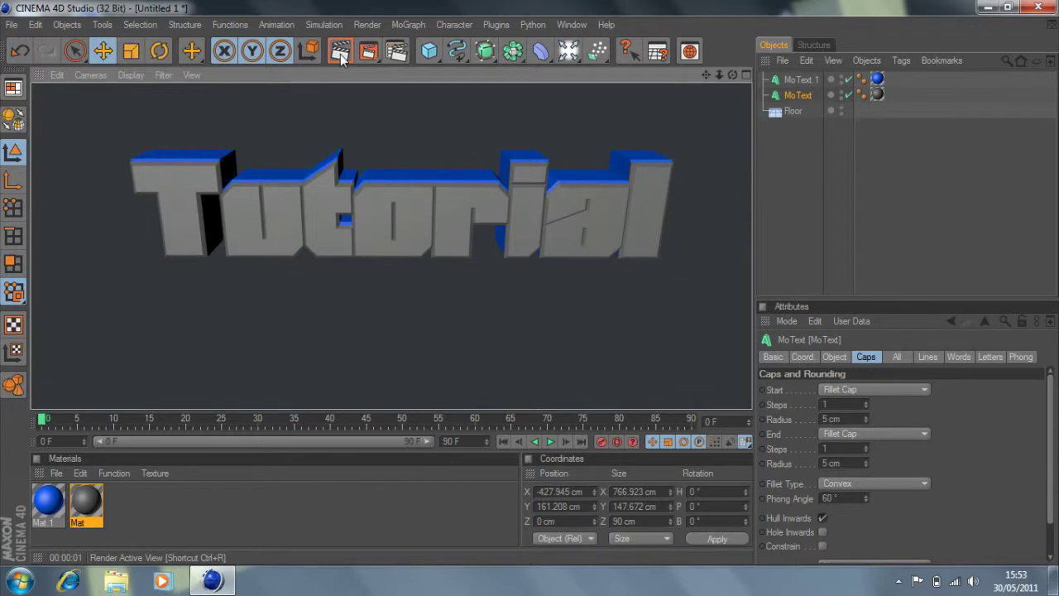
left_click(395, 239)
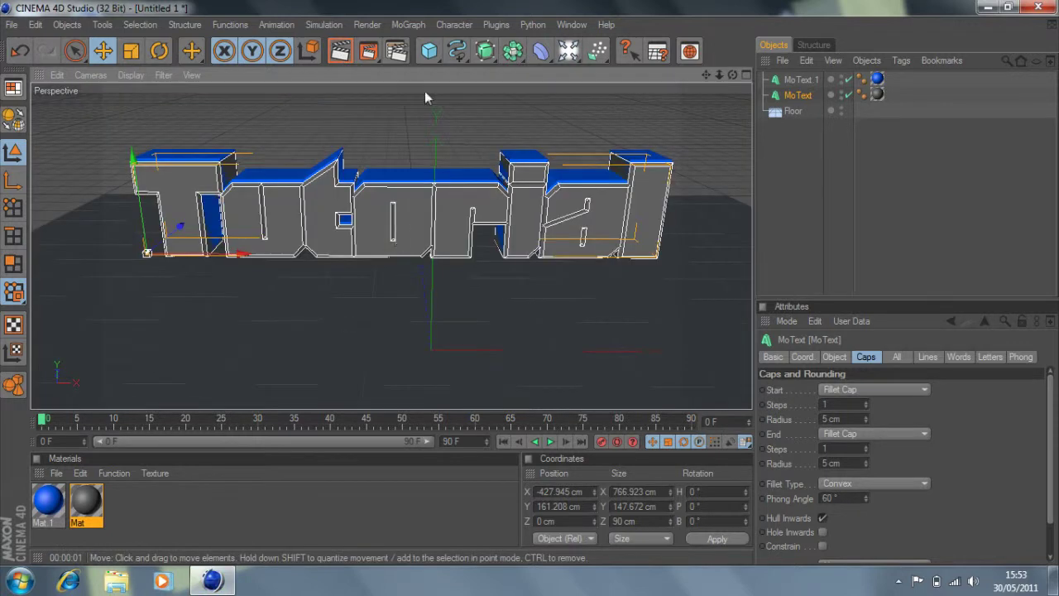
Step: Change the Mat material's colour to dark grey R57 G54 B54
double_click(87, 507)
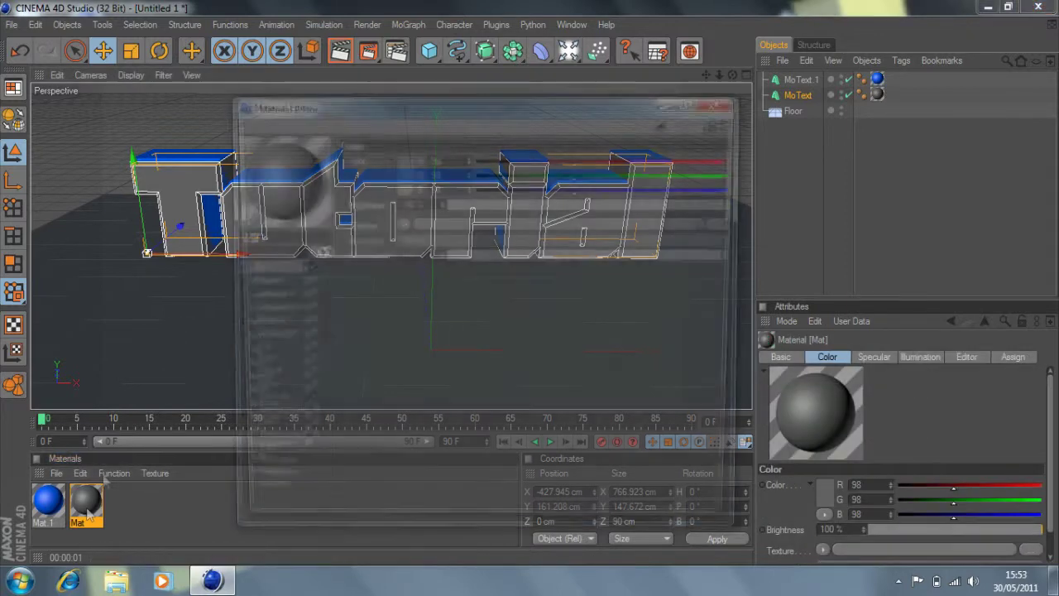
left_click(398, 170)
left_click(398, 166)
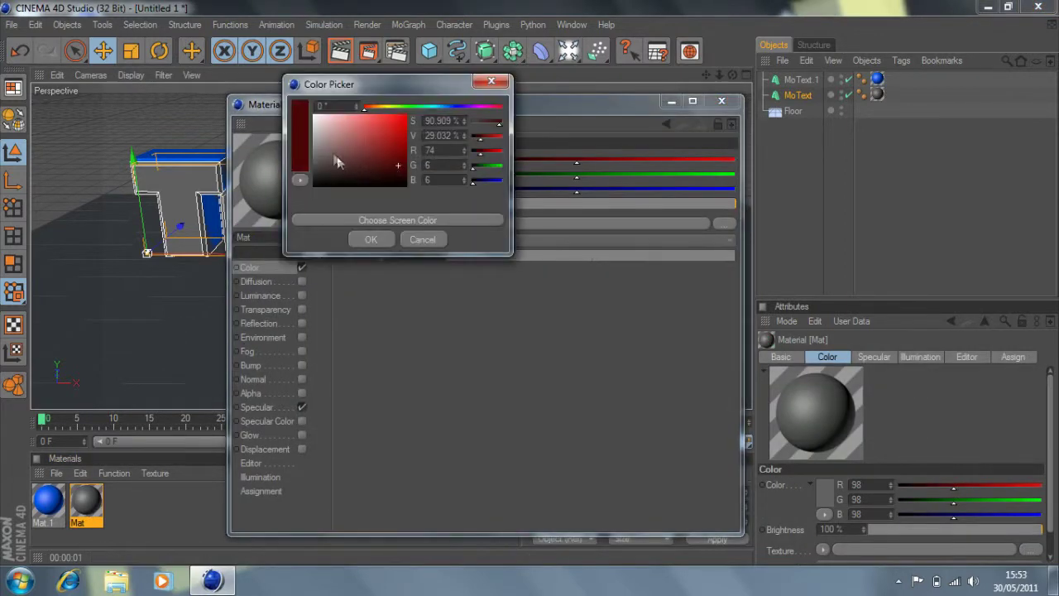
left_click_drag(336, 161, 318, 171)
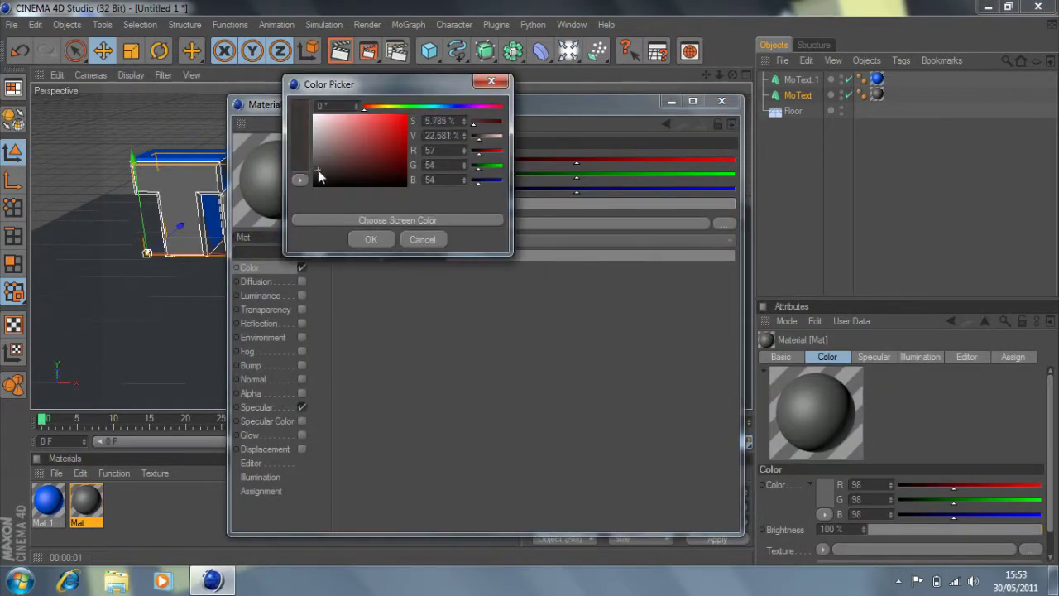
left_click(367, 240)
left_click(722, 100)
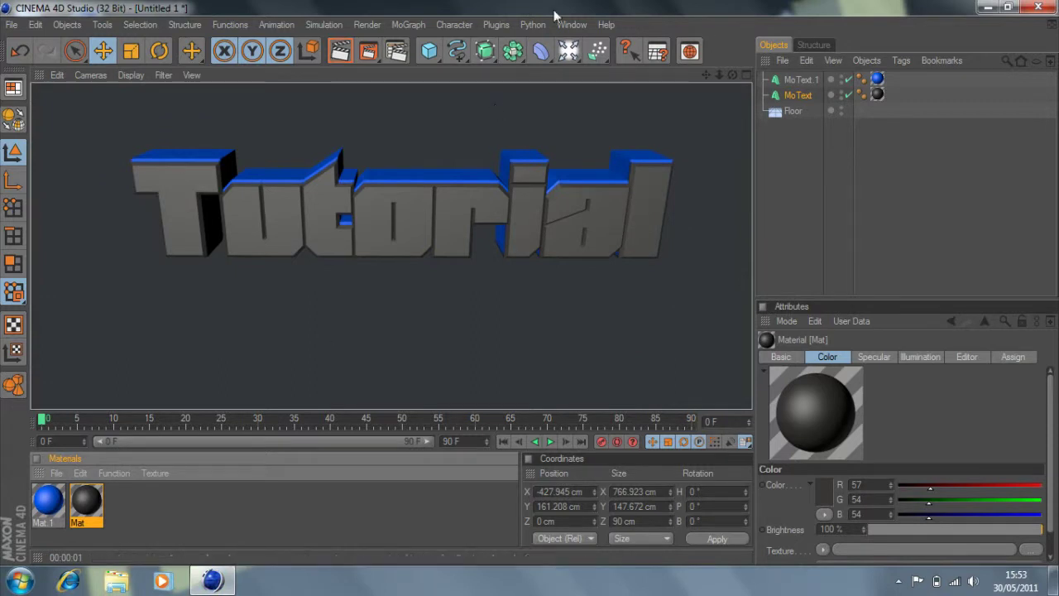
Step: Add an omni light, raise it above the floor in front of the text, and render
left_click(567, 51)
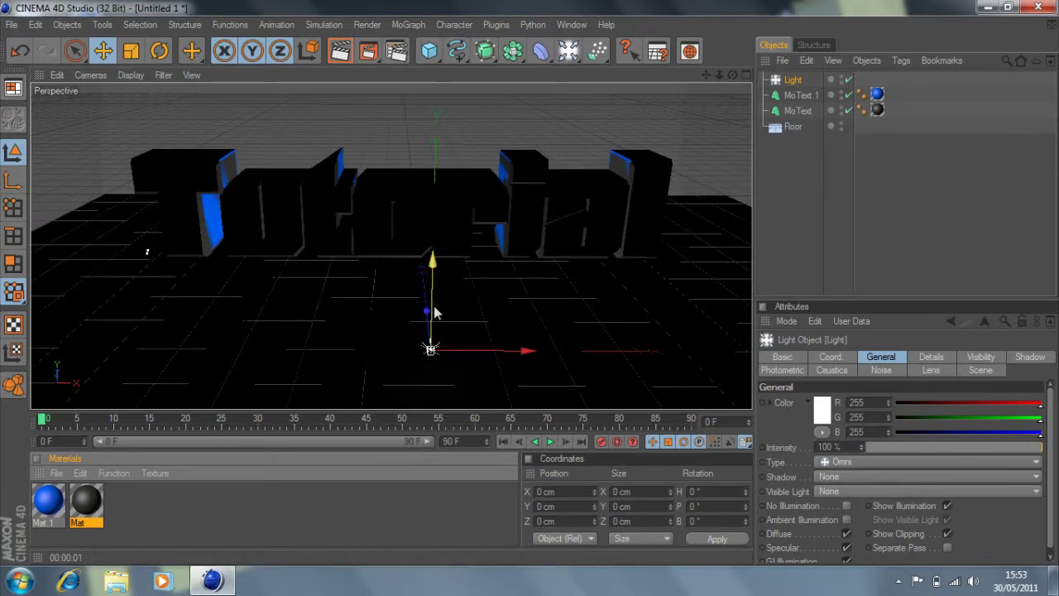
left_click_drag(432, 309, 425, 286)
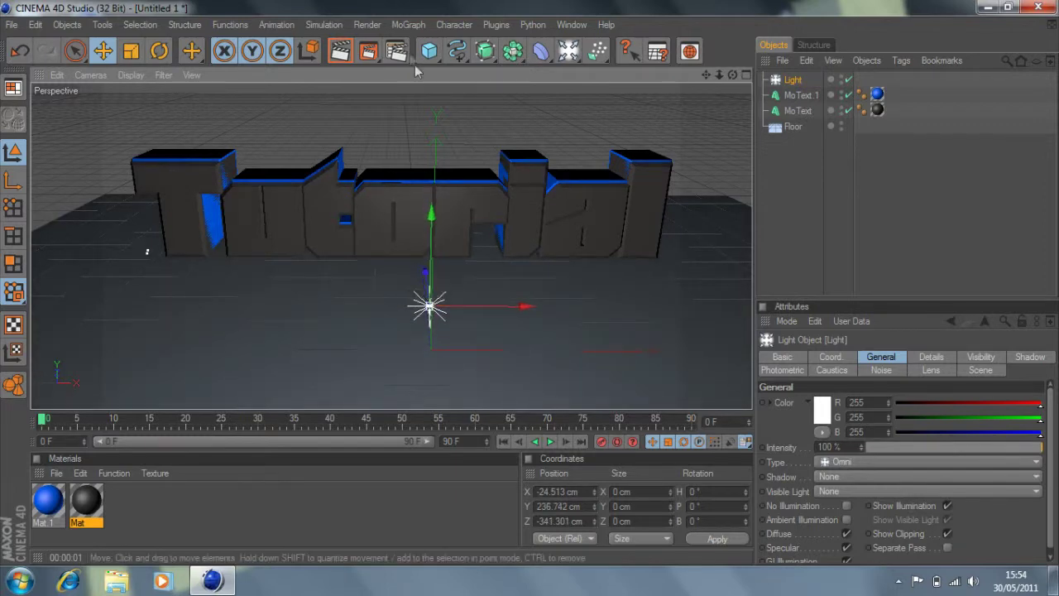
left_click(346, 53)
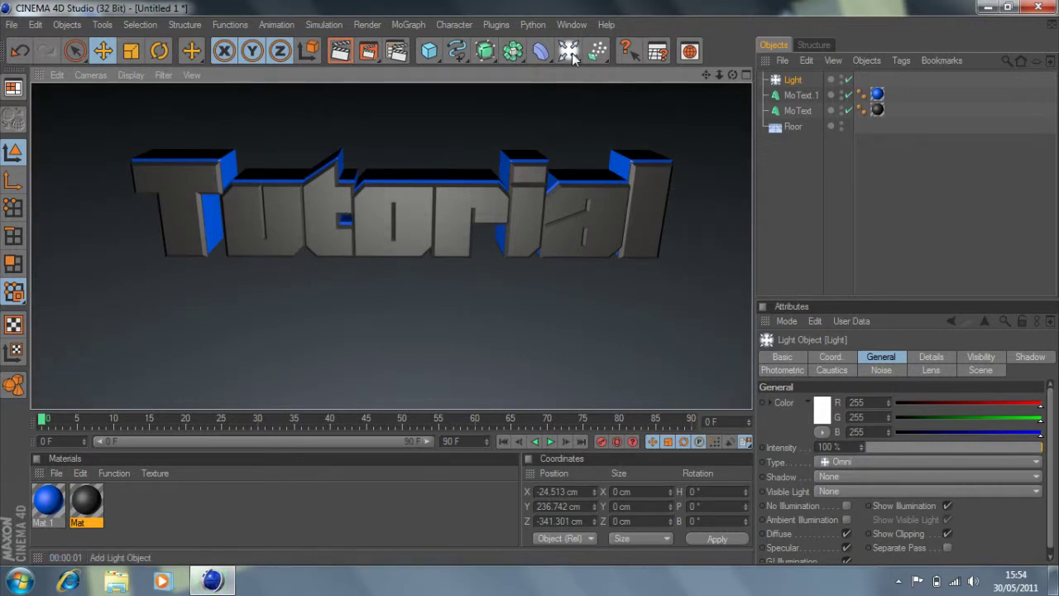
Step: Add a second light, Light.1, and move it to X 332.817 cm, Y 171.779 cm beside the text's end
left_click(629, 51)
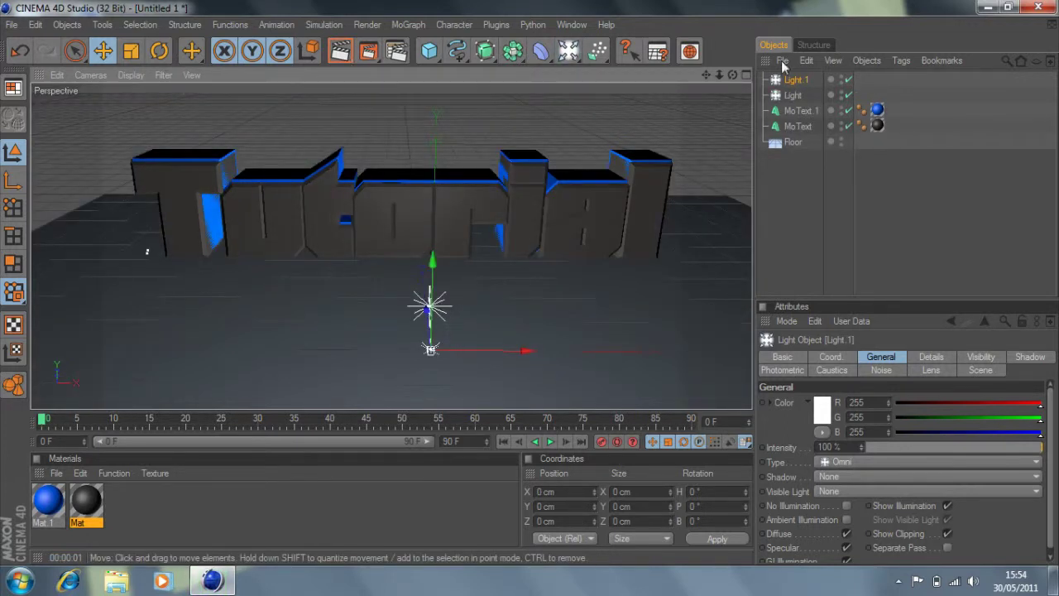
left_click_drag(732, 74, 683, 83)
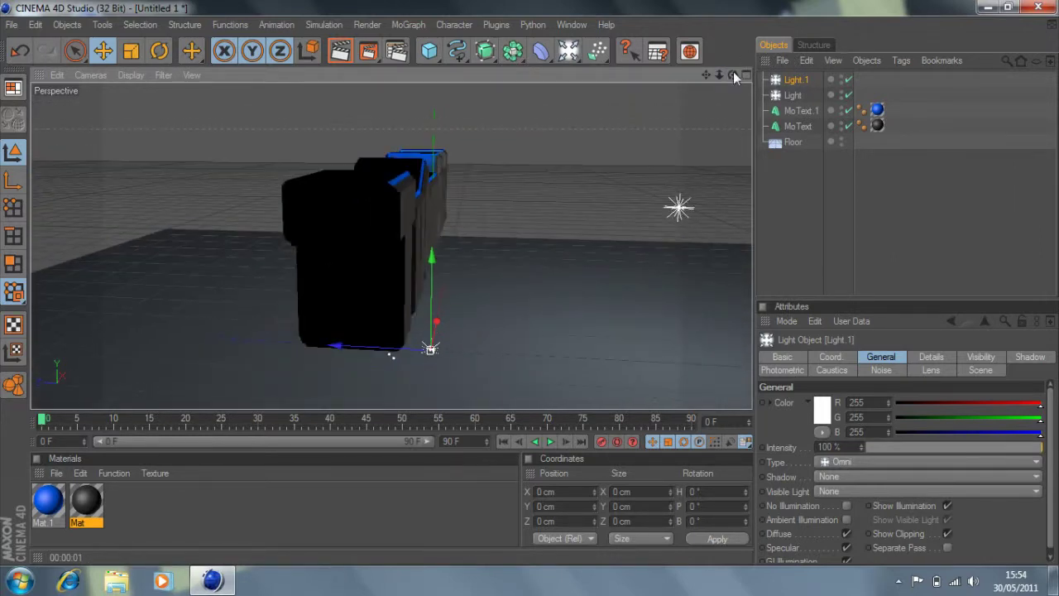
left_click_drag(439, 303, 439, 240)
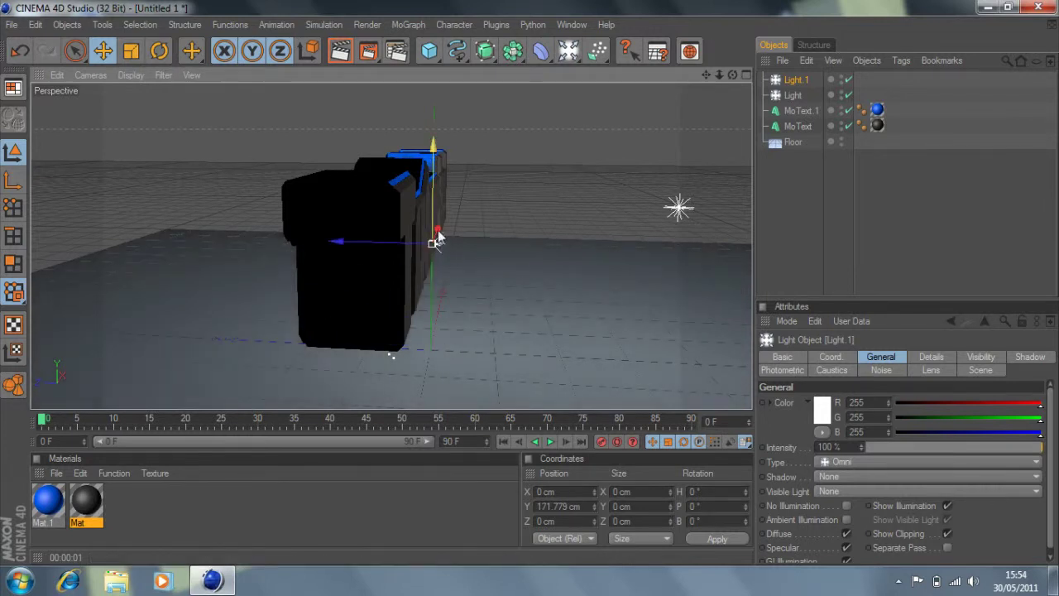
left_click_drag(437, 237, 444, 218)
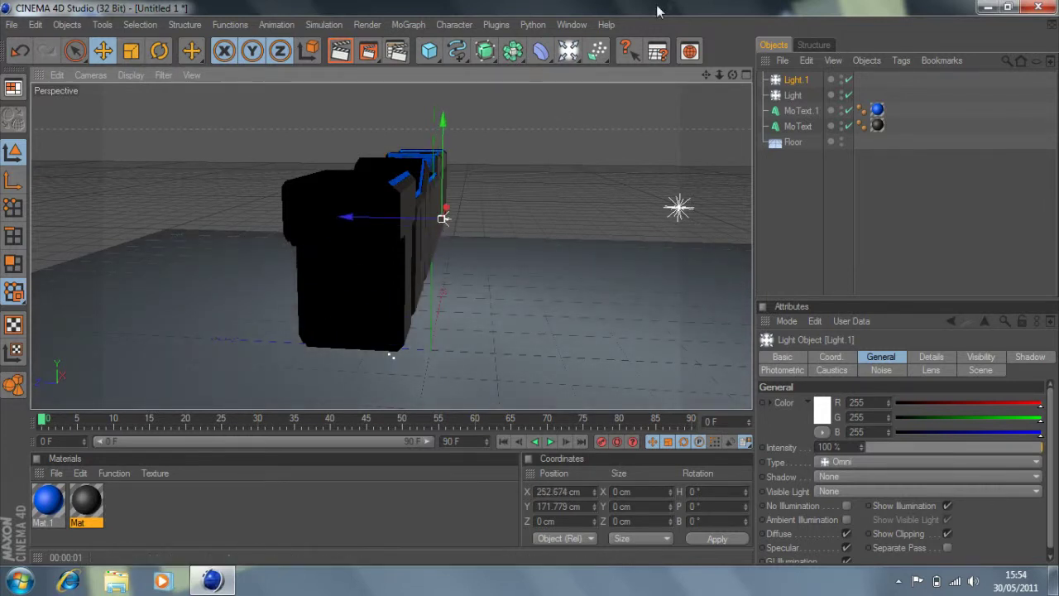
left_click_drag(732, 74, 763, 78)
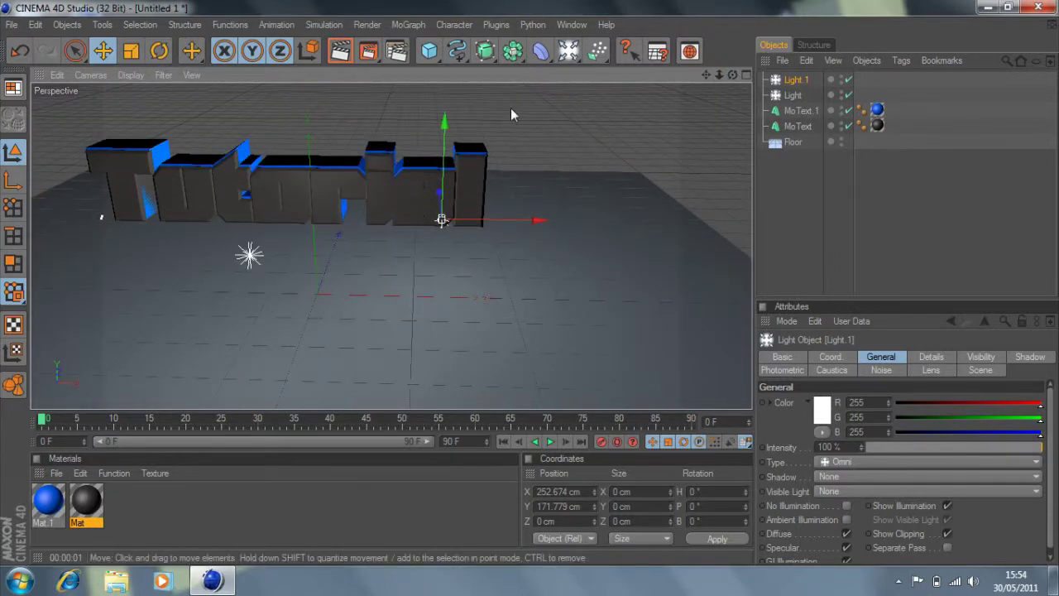
left_click_drag(735, 77, 690, 80)
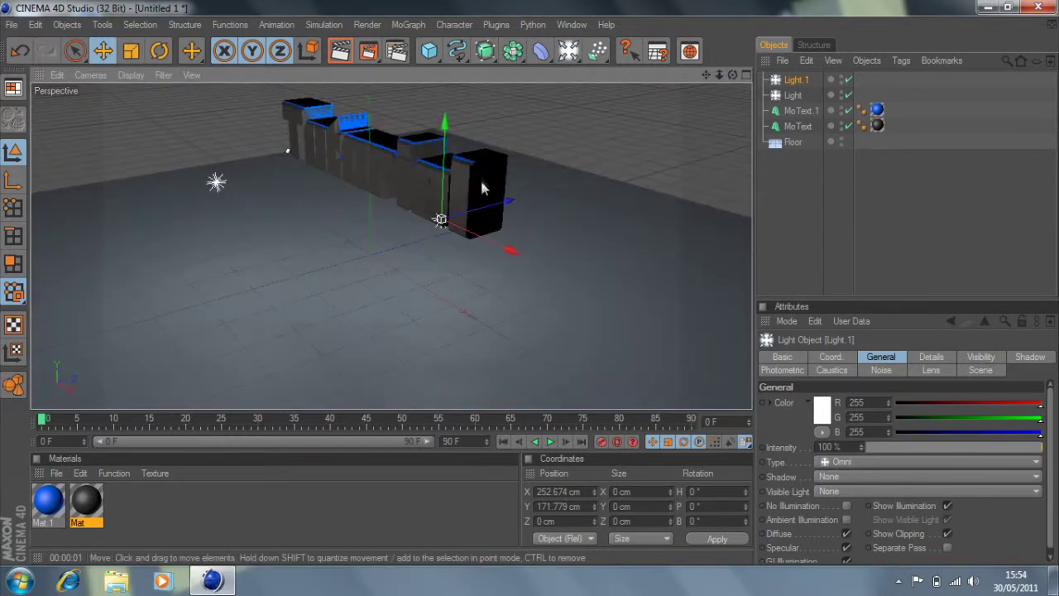
mouse_move(448, 217)
left_mouse_down()
mouse_move(428, 218)
mouse_move(440, 229)
left_mouse_up()
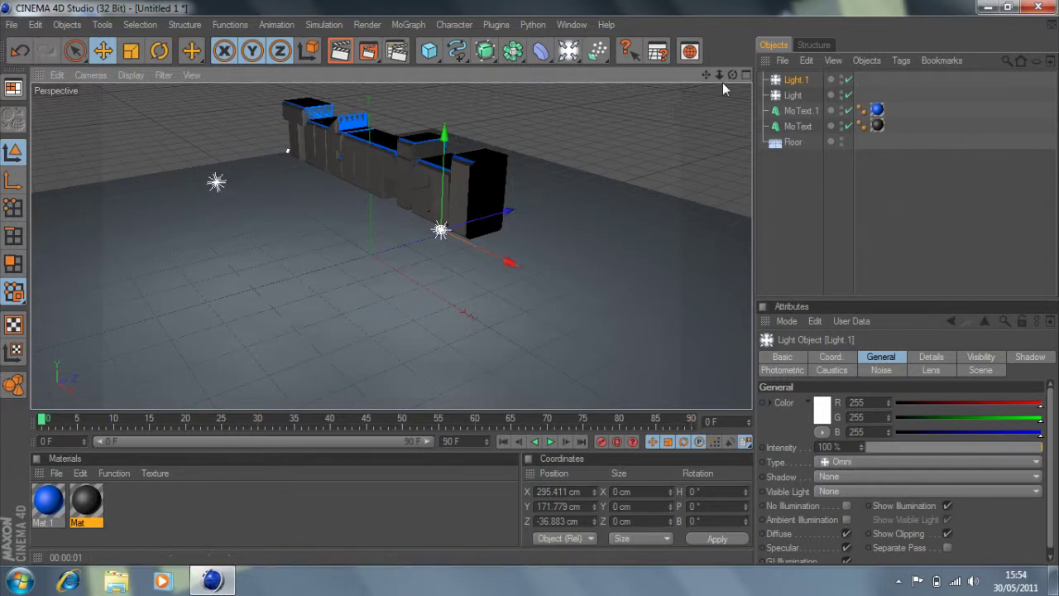
left_click_drag(733, 76, 709, 125)
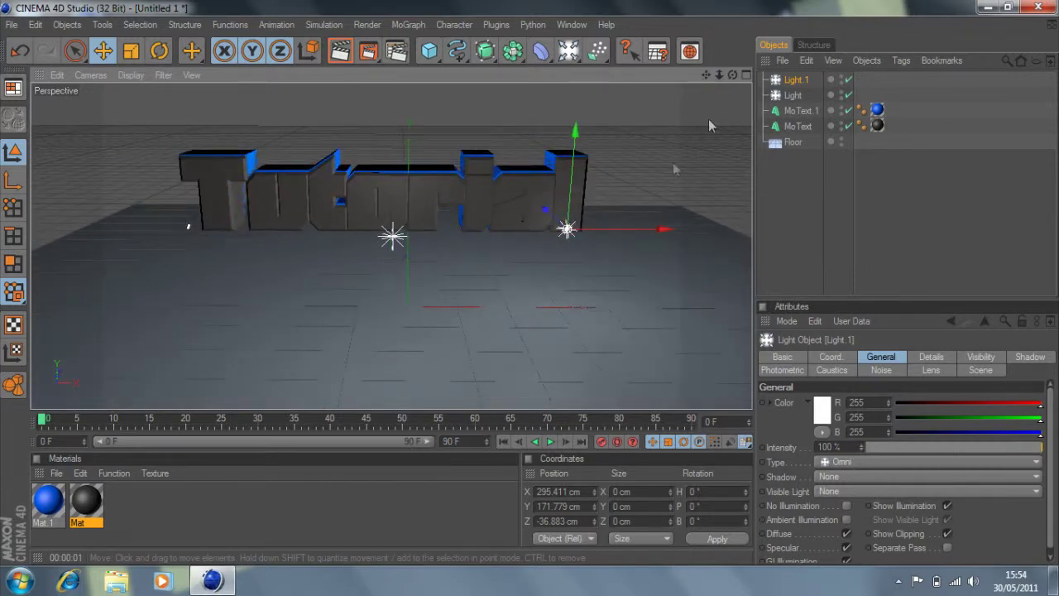
left_click_drag(654, 229, 675, 230)
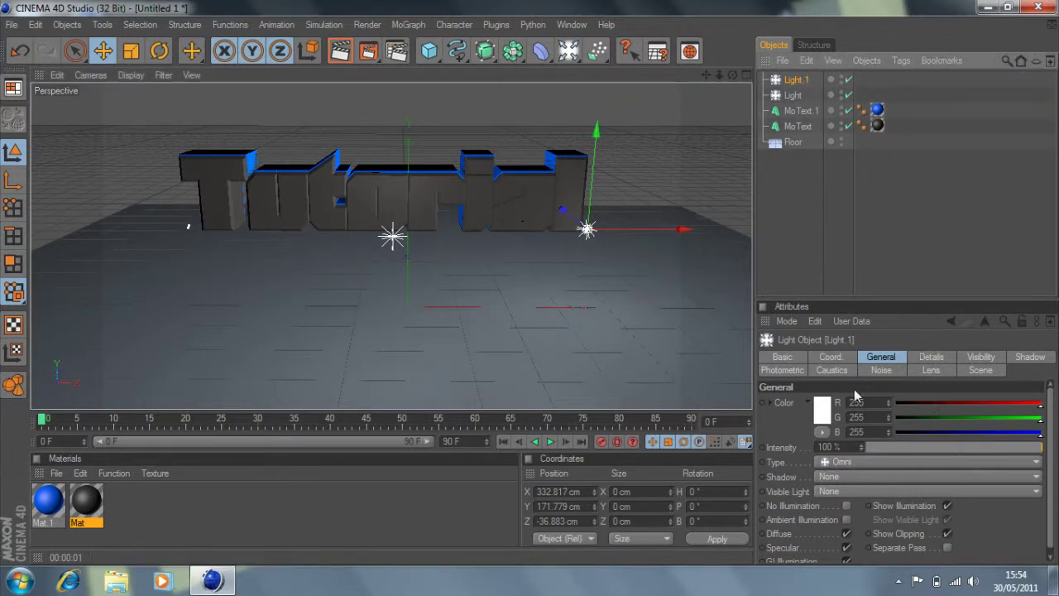
Step: Give Light.1 the Artifact lens flare glow and set its rotation to 31°
left_click(925, 369)
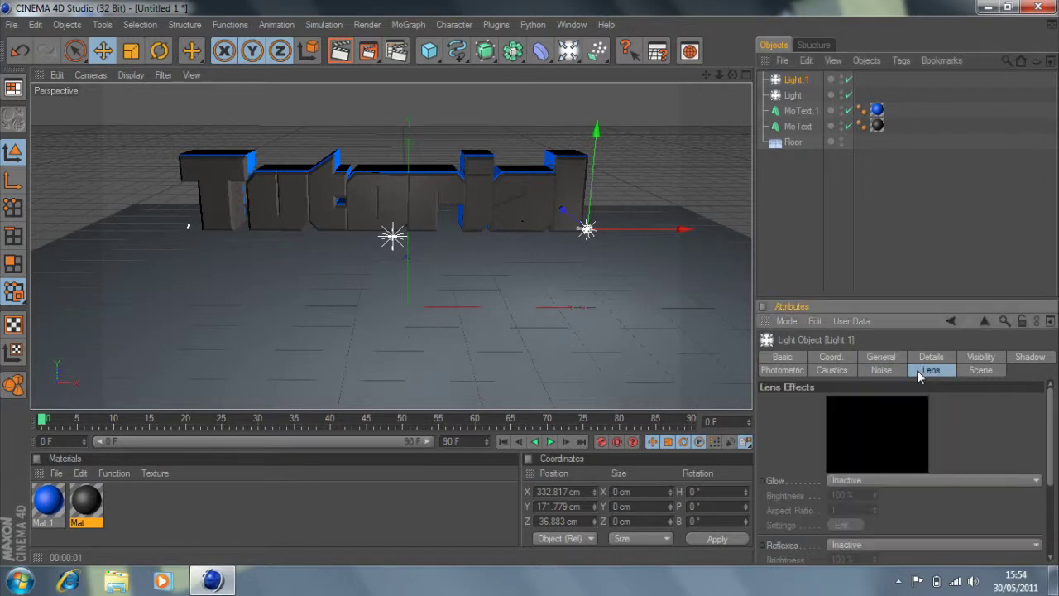
left_click(924, 486)
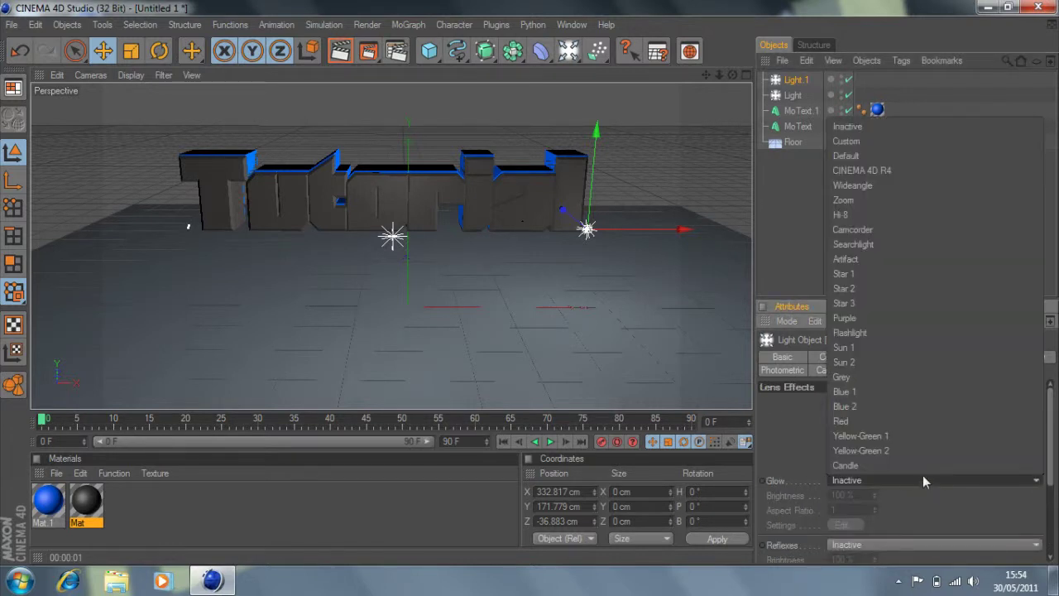
left_click(935, 260)
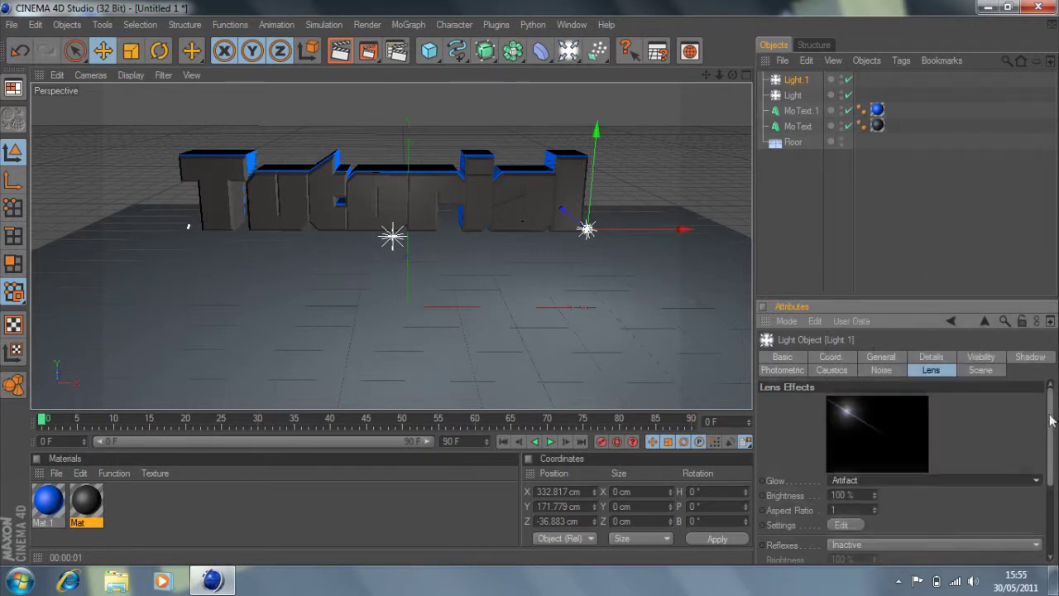
scroll(1050, 419, "down", 3)
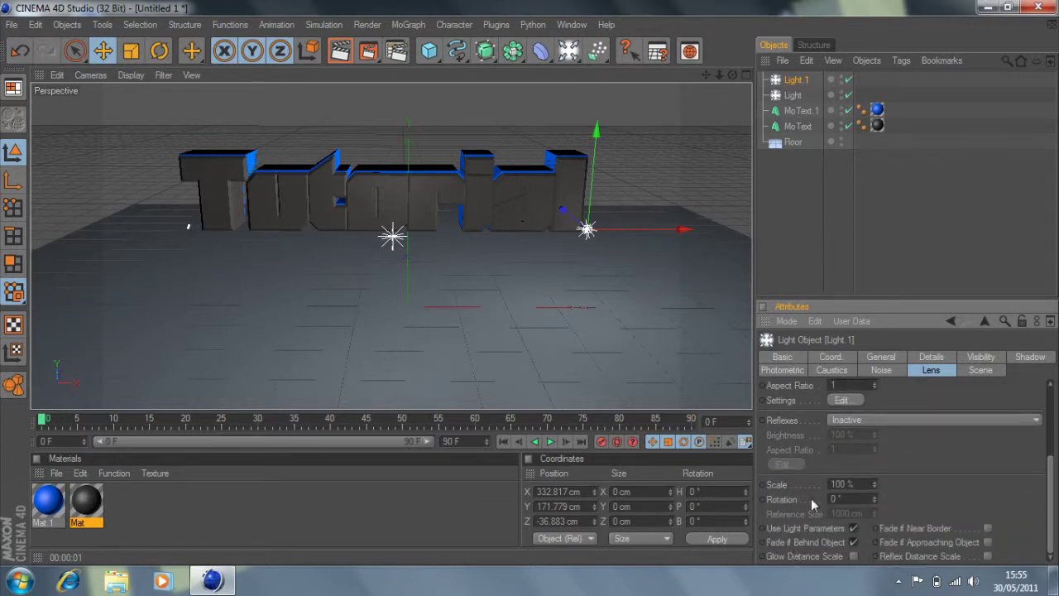
type("31")
Step: Set Light.1's glow to 3 beams, 0 breaks, 50% size and beam radius 0.15
left_click(841, 400)
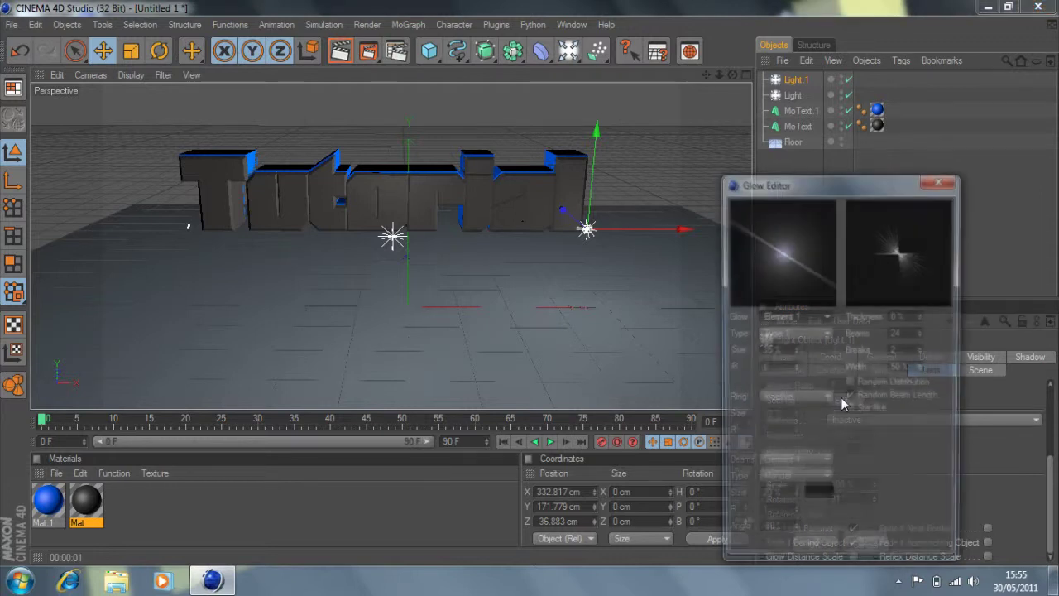
double_click(907, 333)
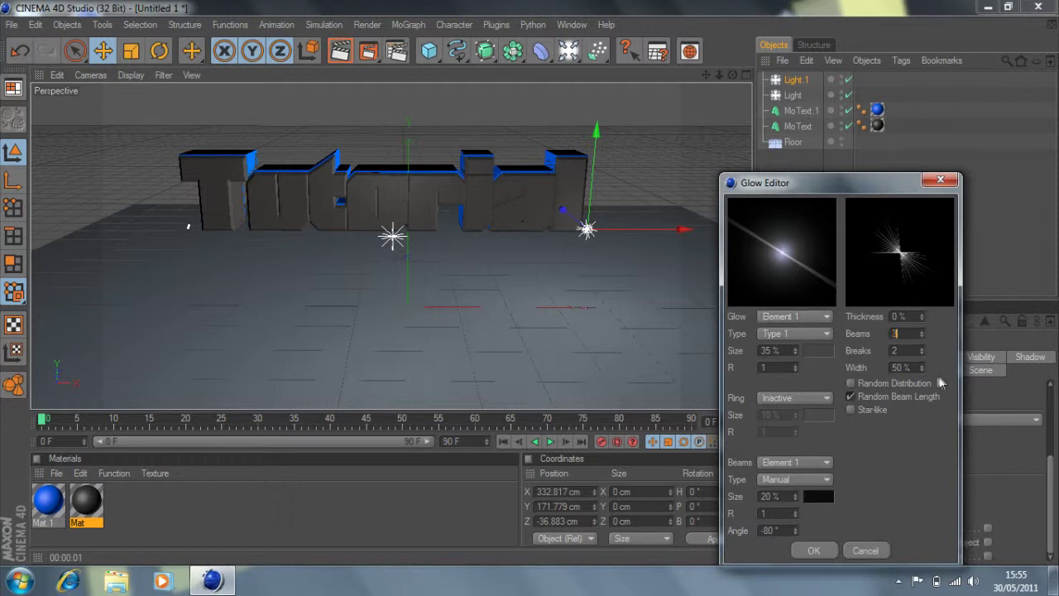
double_click(908, 350)
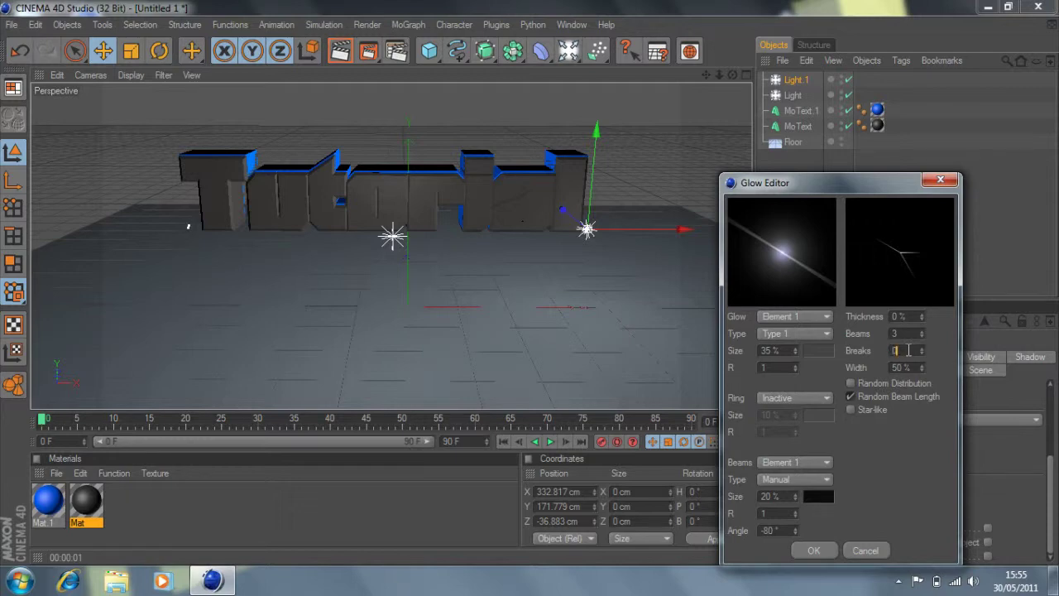
left_click(768, 350)
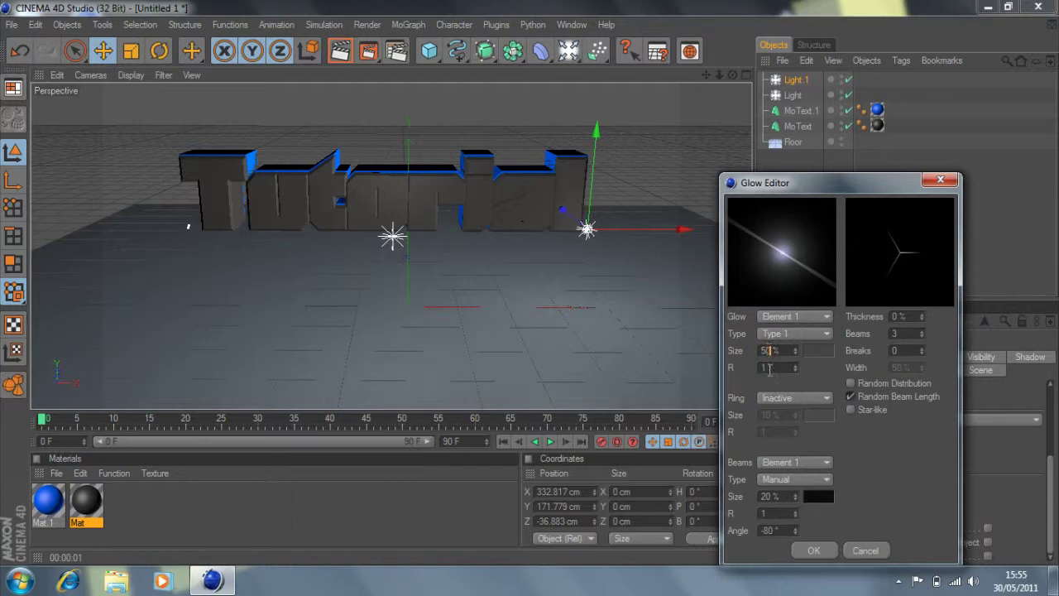
left_click(767, 513)
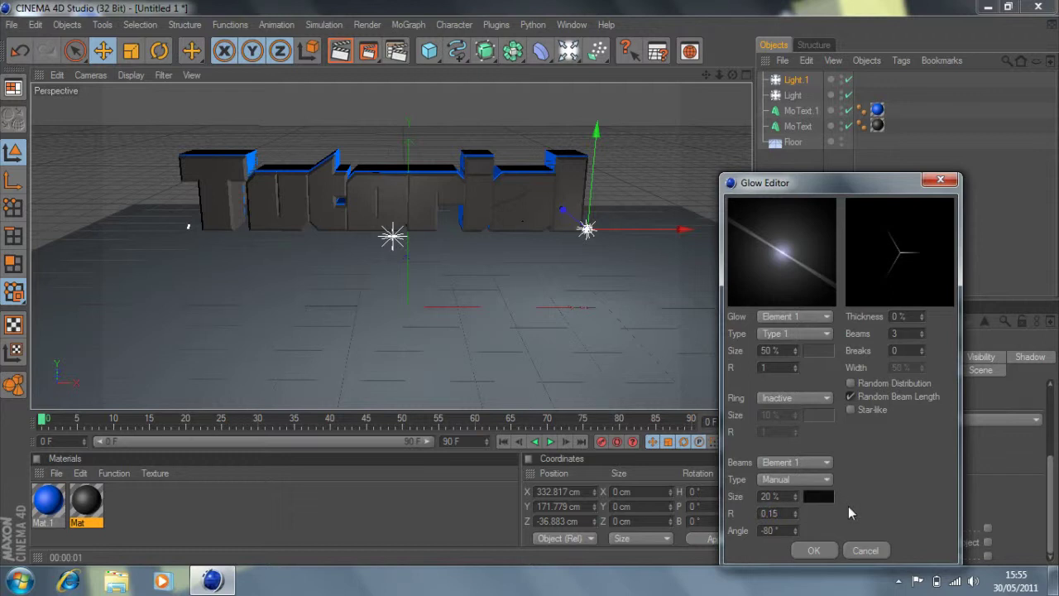
left_click(815, 550)
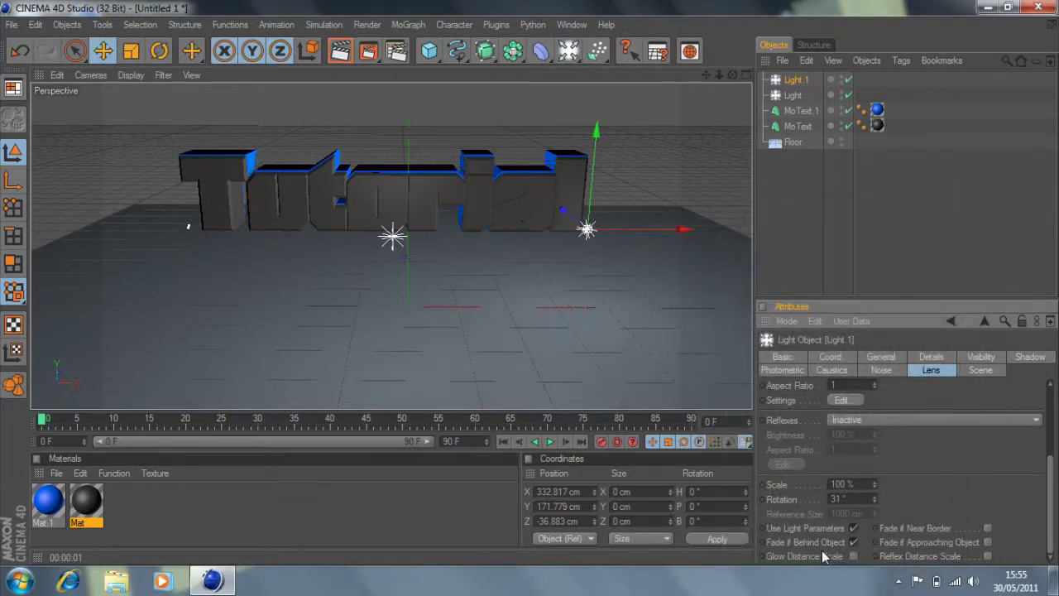
Step: Set Light.1's colour to blue, R 0 G 38 B 255
left_click(886, 359)
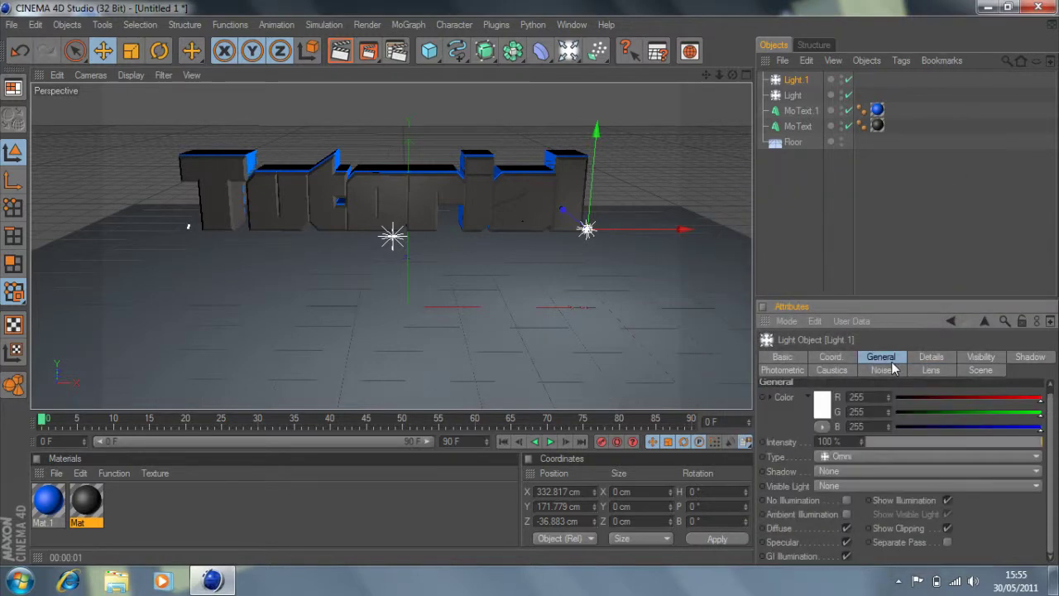
left_click(819, 405)
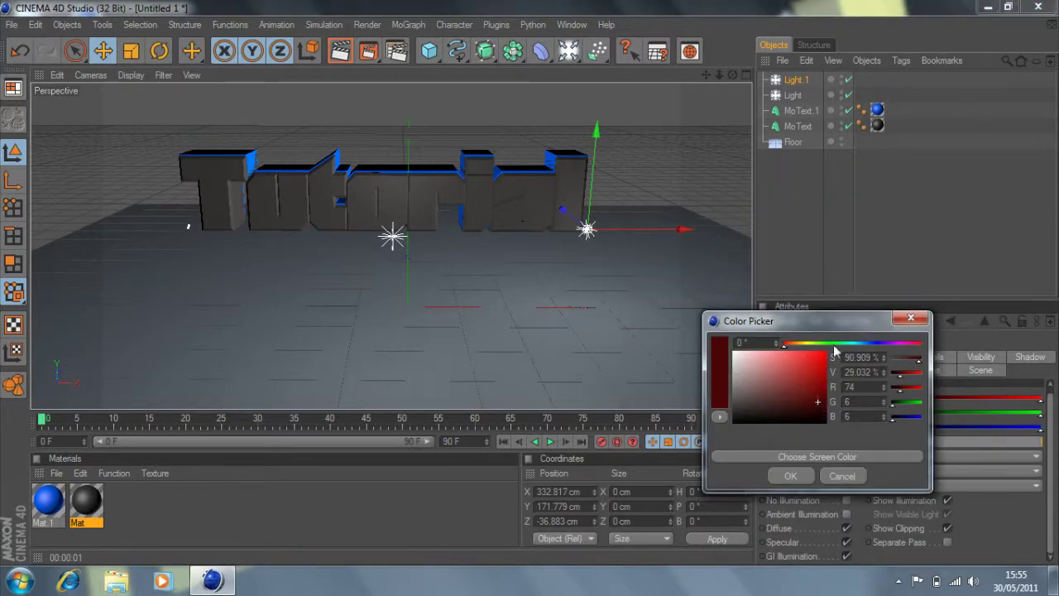
left_click_drag(849, 343, 868, 346)
mouse_move(870, 345)
left_mouse_down()
mouse_move(808, 361)
mouse_move(849, 322)
left_mouse_up()
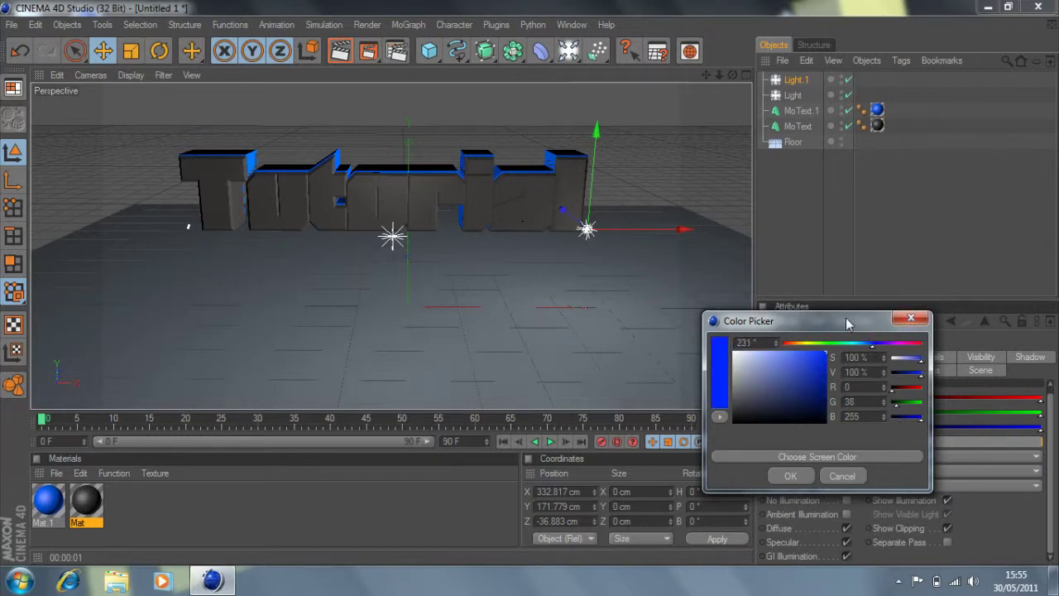
left_click(792, 476)
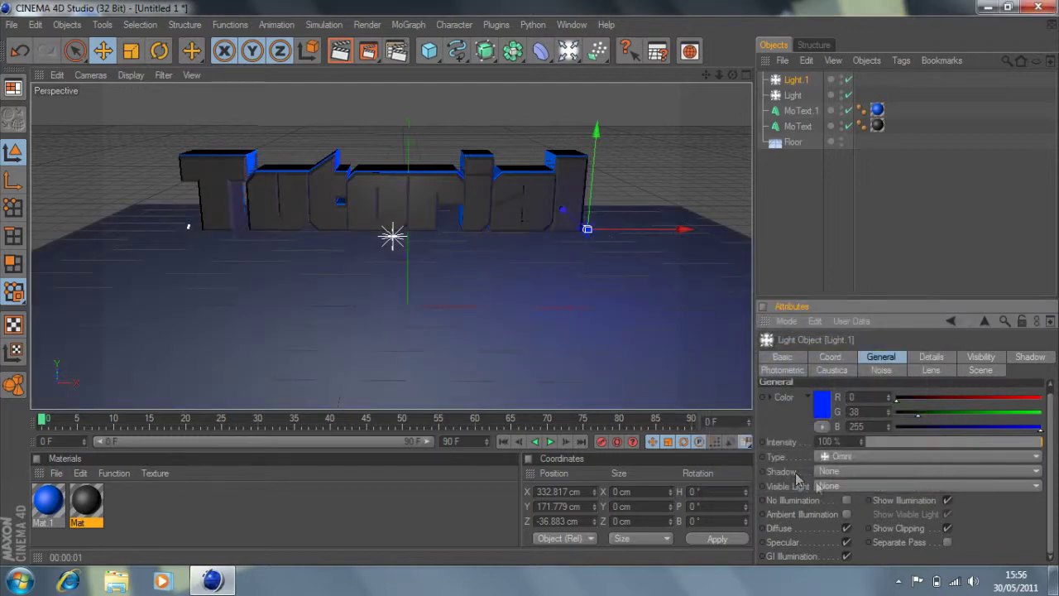
Step: Render a preview and look through Light.1's Visibility, Shadow, Noise, Caustics and Photometric tabs
left_click(340, 52)
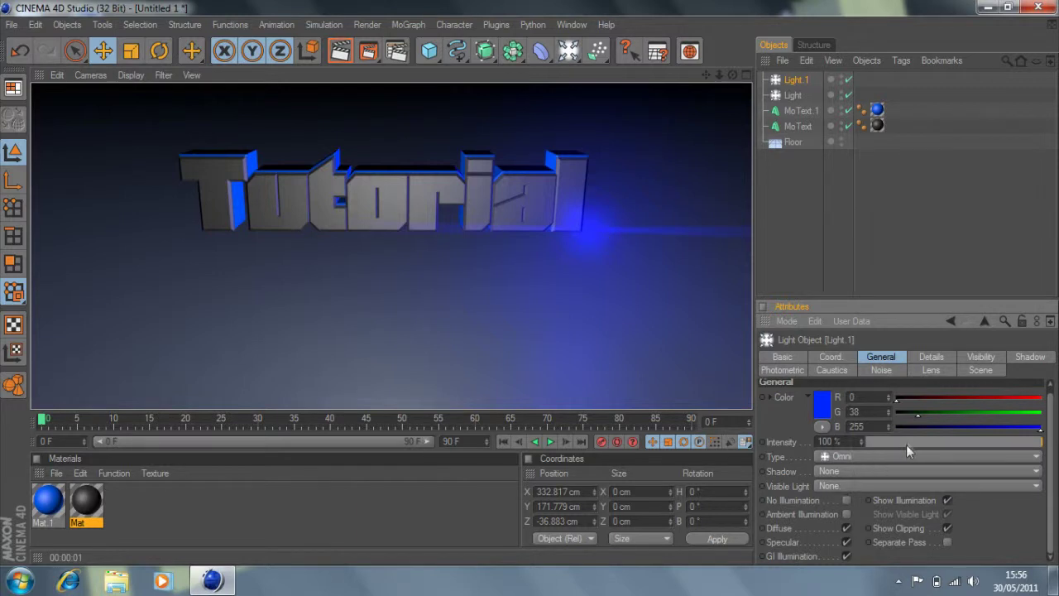
scroll(1055, 451, "up", 1)
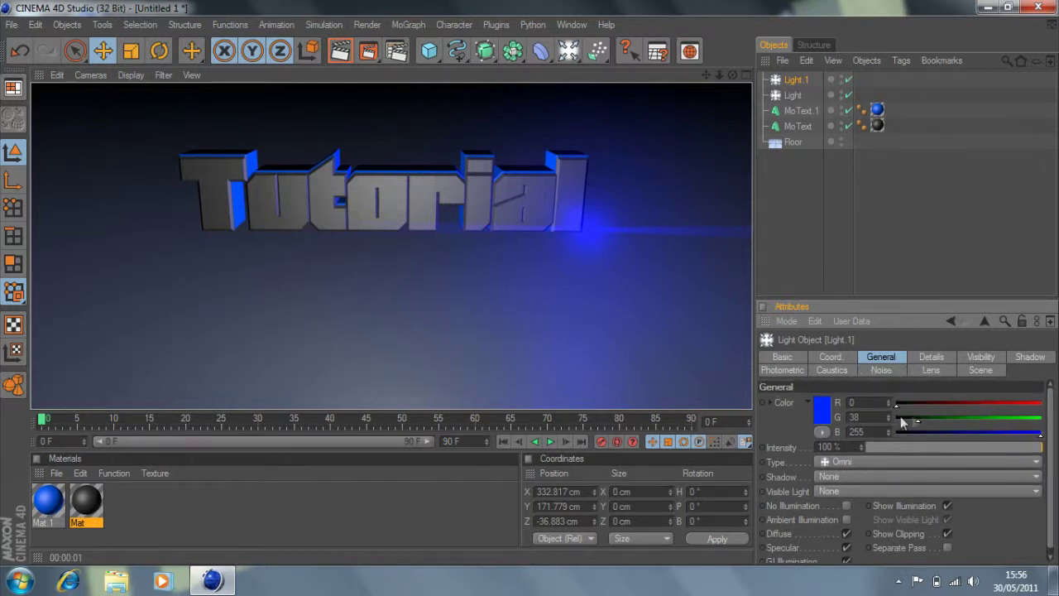
left_click(975, 357)
left_click(1010, 358)
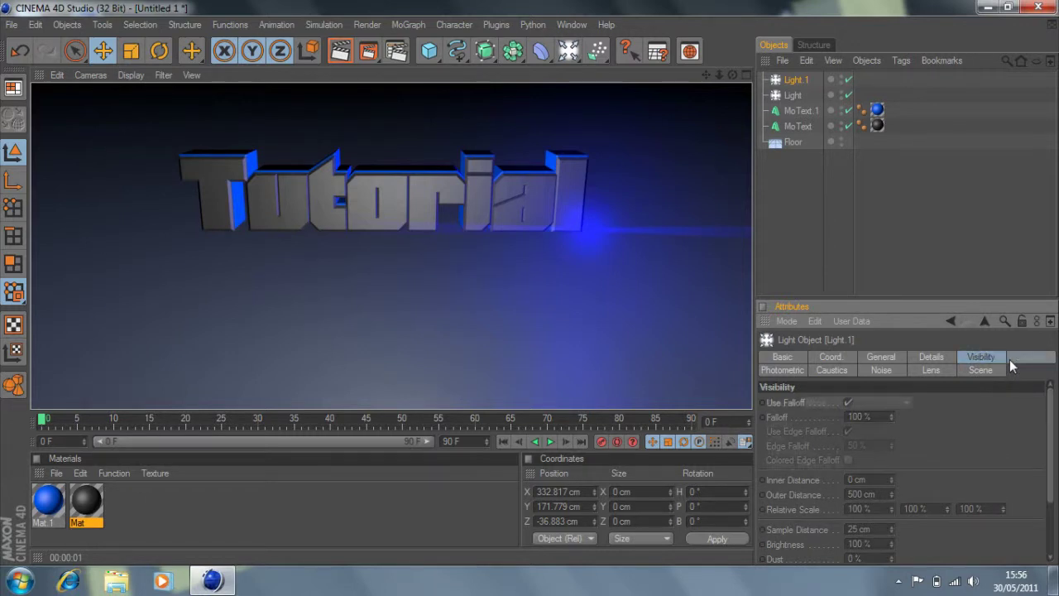
left_click(875, 370)
left_click(831, 370)
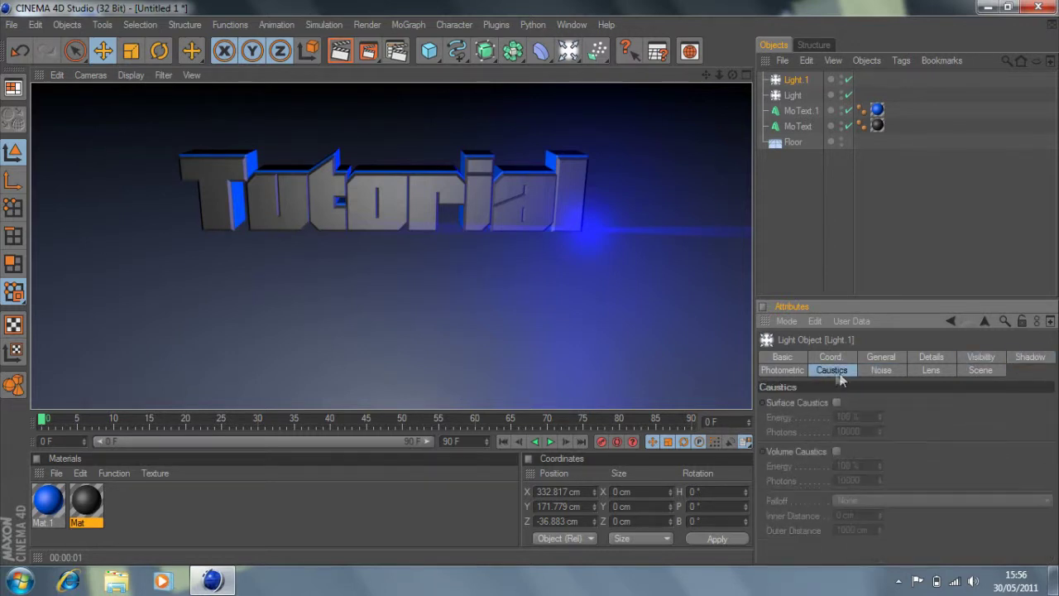
left_click(782, 371)
left_click(885, 359)
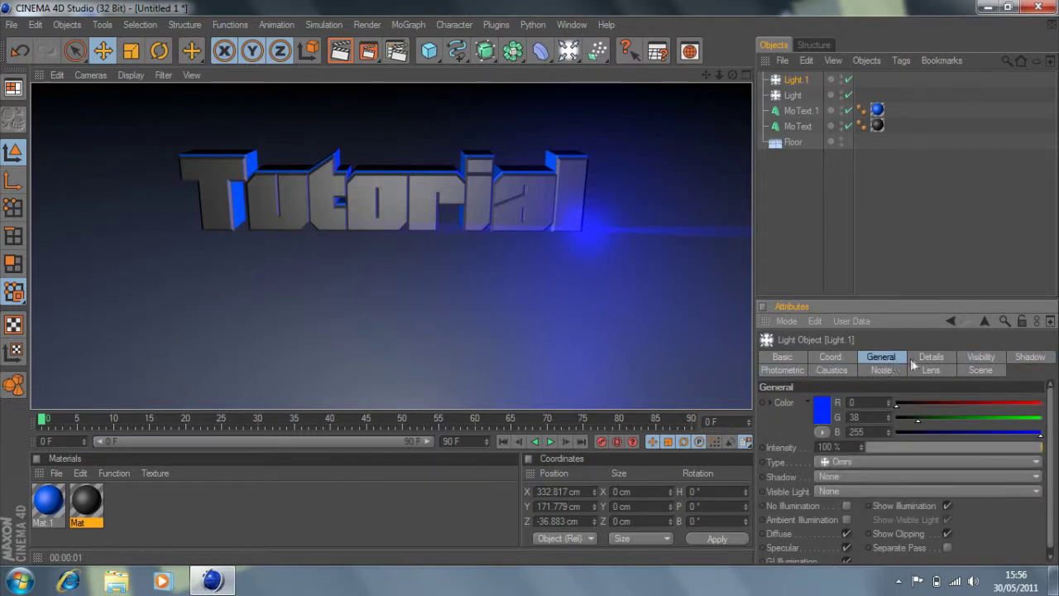
Step: Lower Light.1's lens flare brightness to 70% and render again
left_click(926, 368)
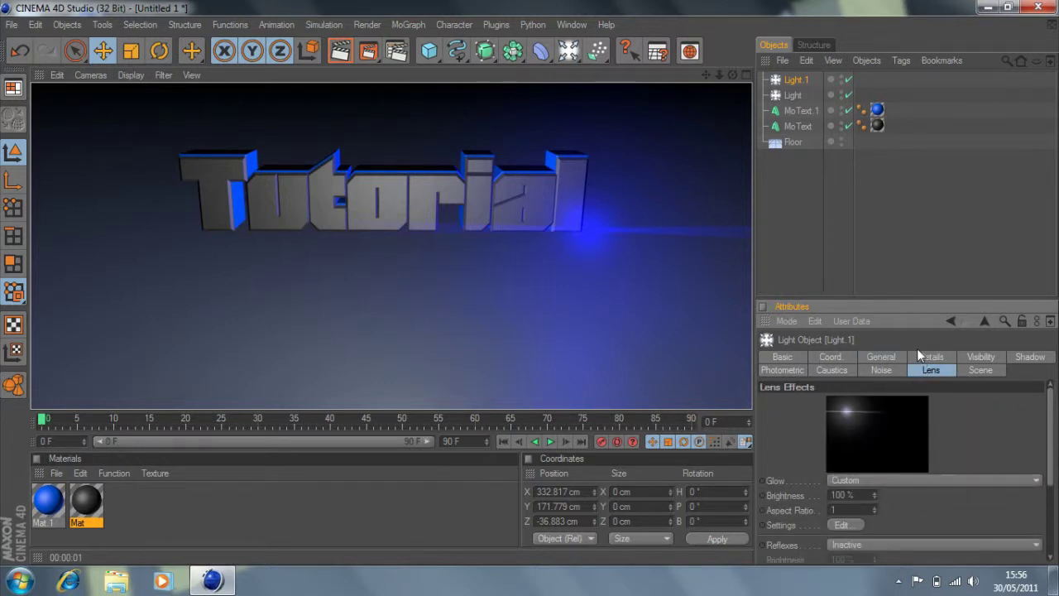
left_click_drag(874, 495, 855, 495)
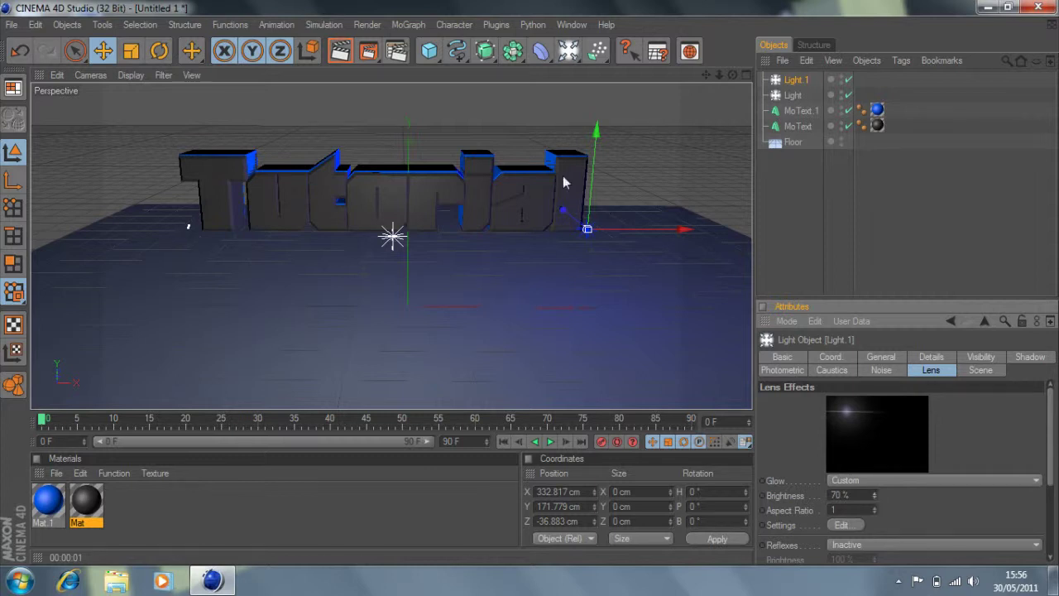
left_click(340, 51)
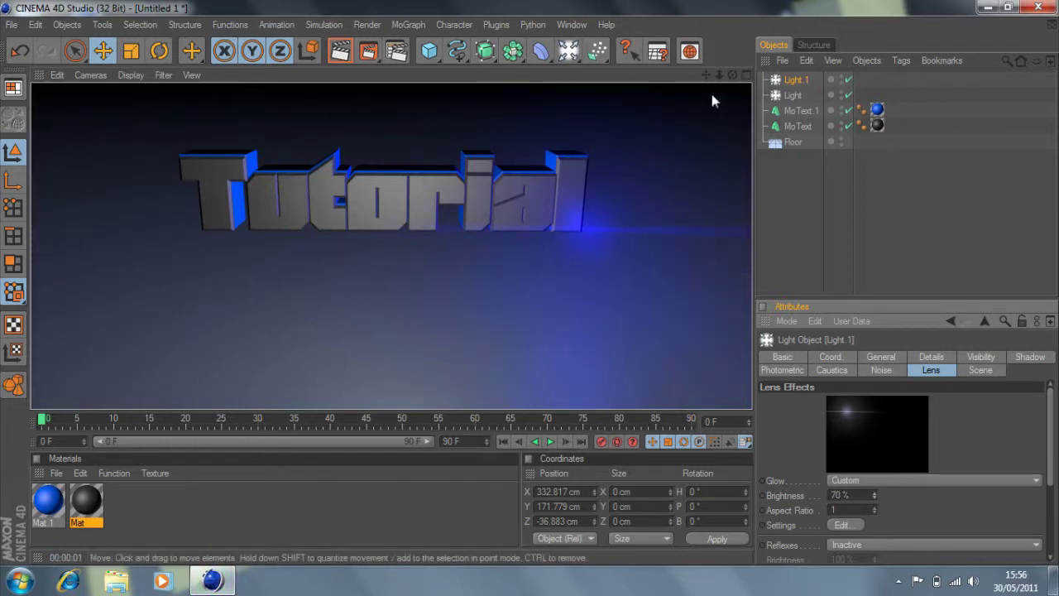
Step: Move Light.1 forward to Z −72.41 cm, then render from an angled and a frontal view
left_click_drag(732, 75, 561, 227)
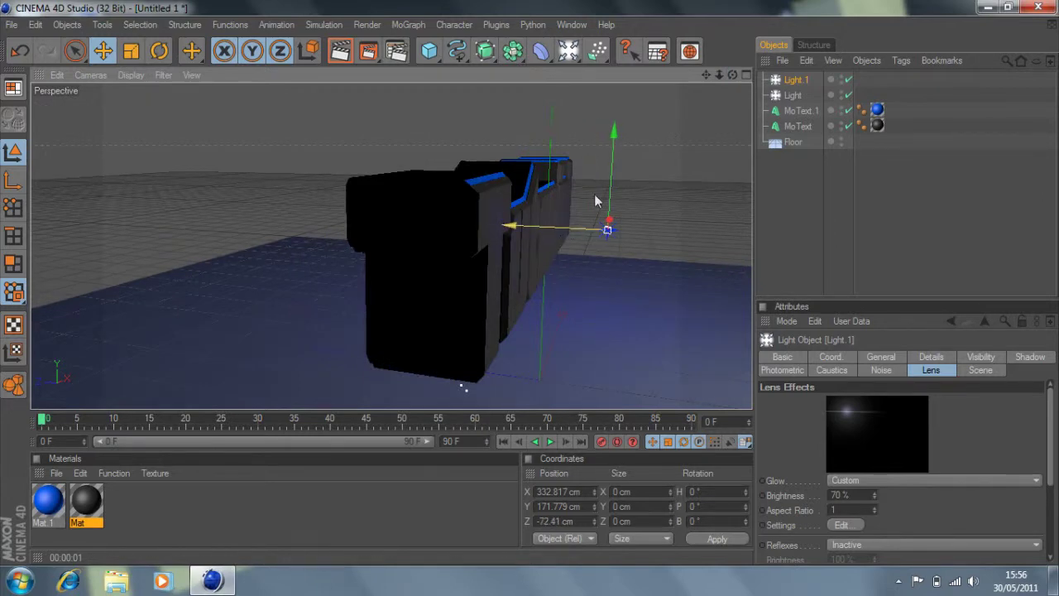
left_click_drag(733, 75, 694, 83)
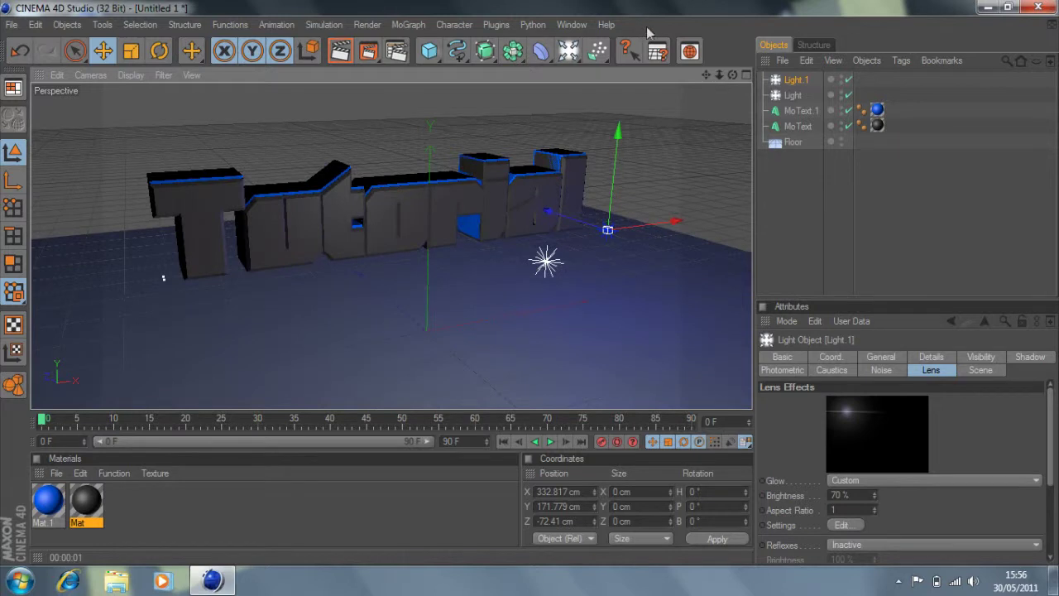
left_click(340, 52)
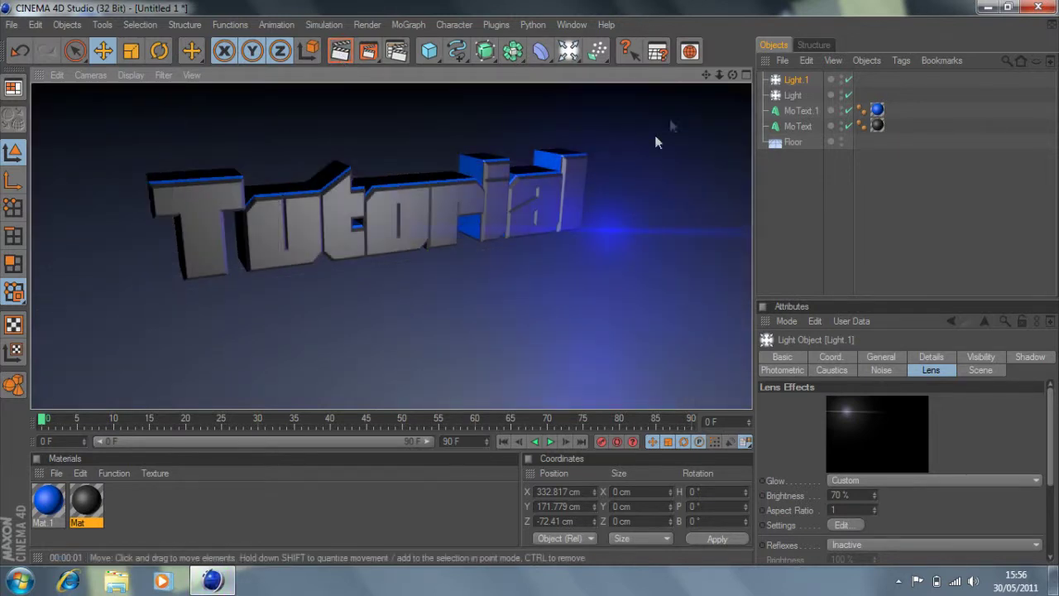
left_click_drag(732, 75, 711, 80)
mouse_move(172, 254)
left_mouse_down()
mouse_move(226, 206)
mouse_move(207, 220)
left_mouse_up()
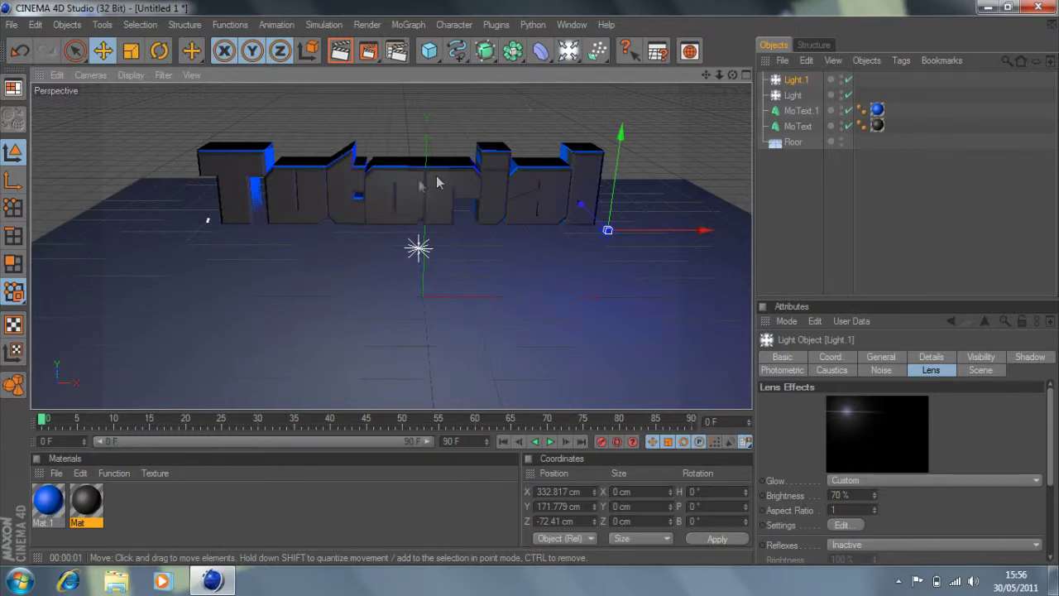
left_click(340, 50)
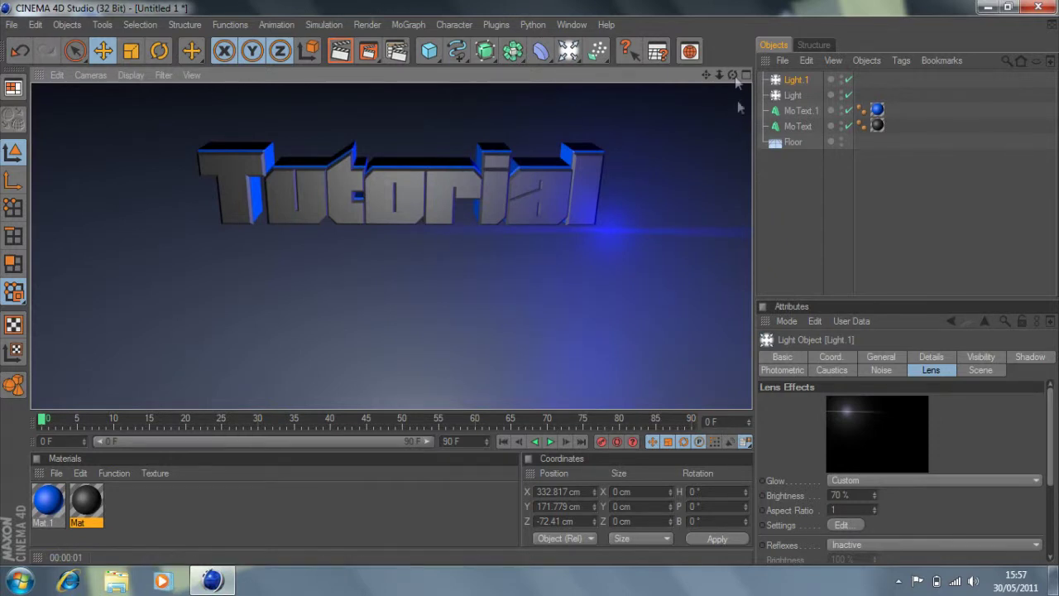
left_click(797, 86)
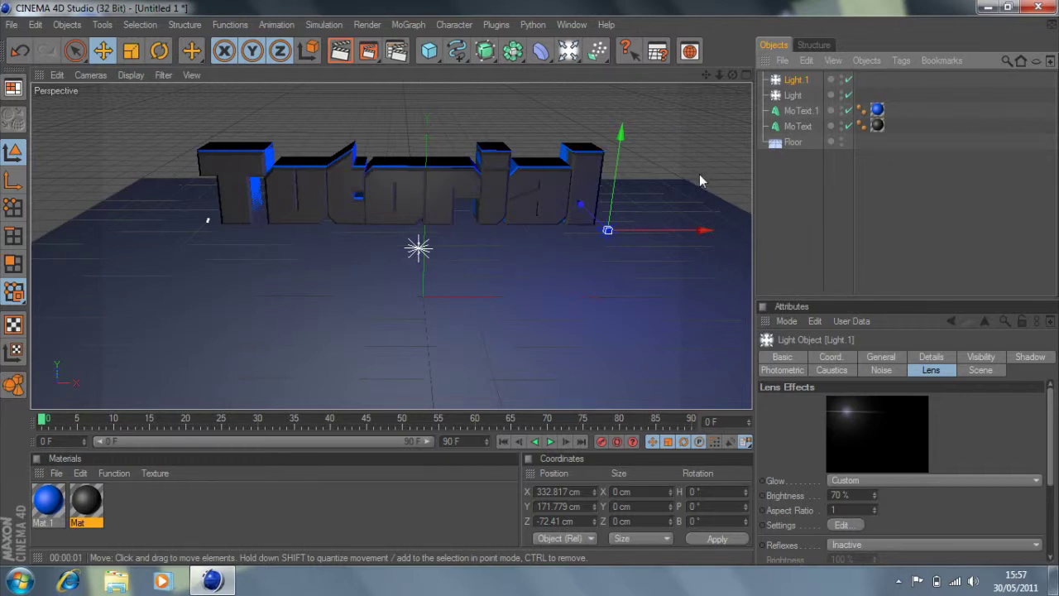
Step: Duplicate Light.1 as Light.2 and place it high above the text's left end (X −405.266 cm)
key("ctrl+c")
key("ctrl+v")
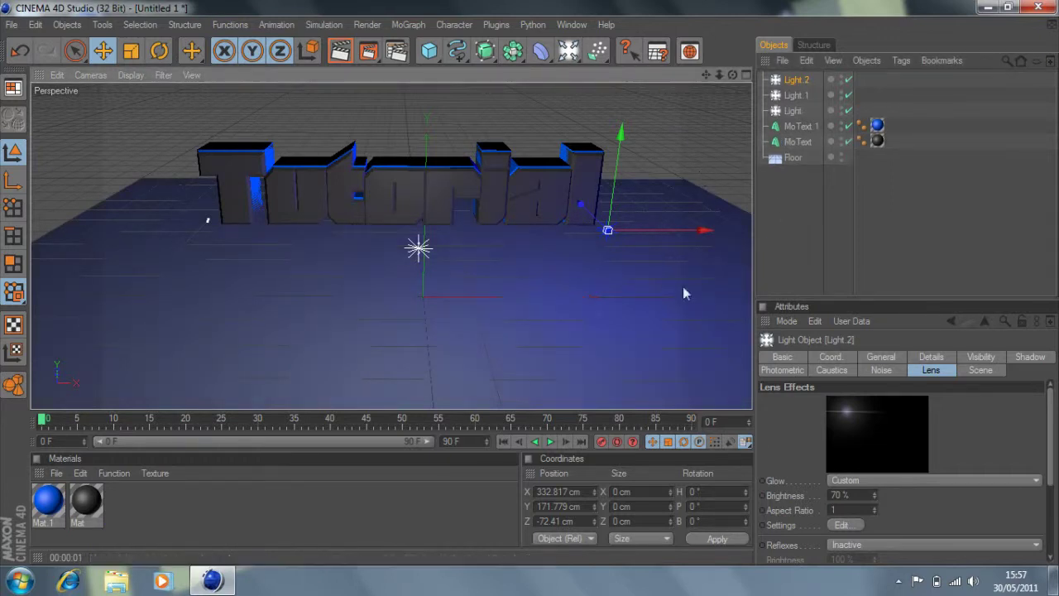
left_click_drag(677, 231, 277, 230)
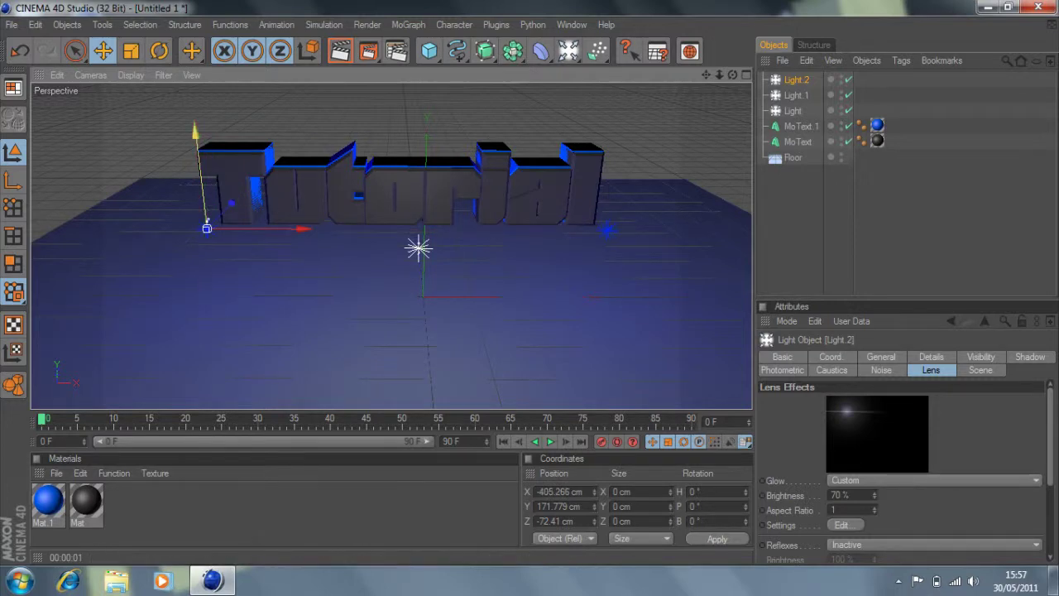
mouse_move(206, 204)
left_mouse_down()
mouse_move(199, 142)
mouse_move(202, 197)
left_mouse_up()
Step: Render a preview with both flare lights, then tilt the view to face the text
left_click(338, 59)
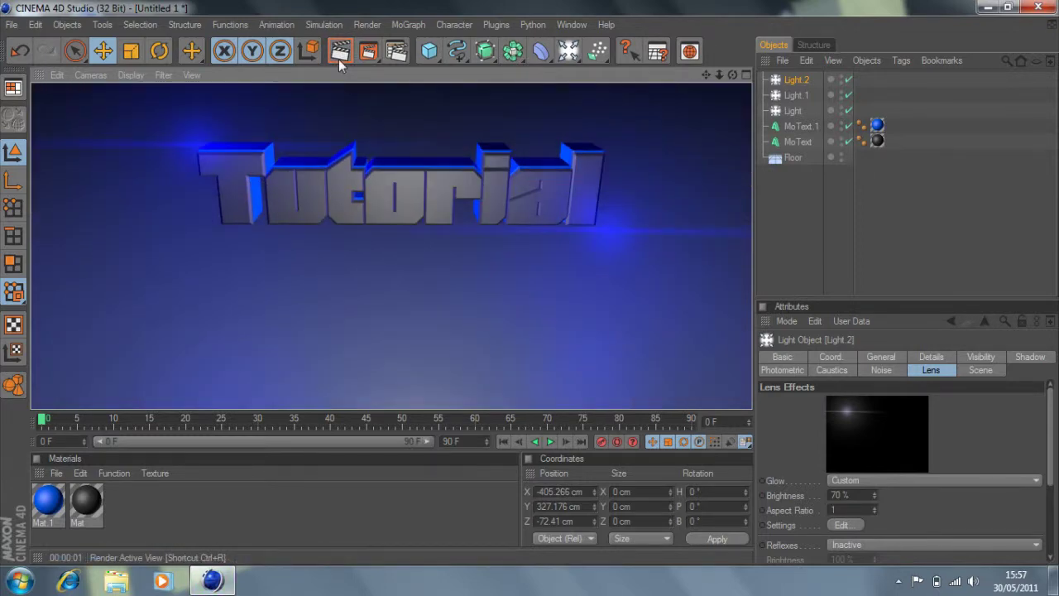
left_click(732, 74)
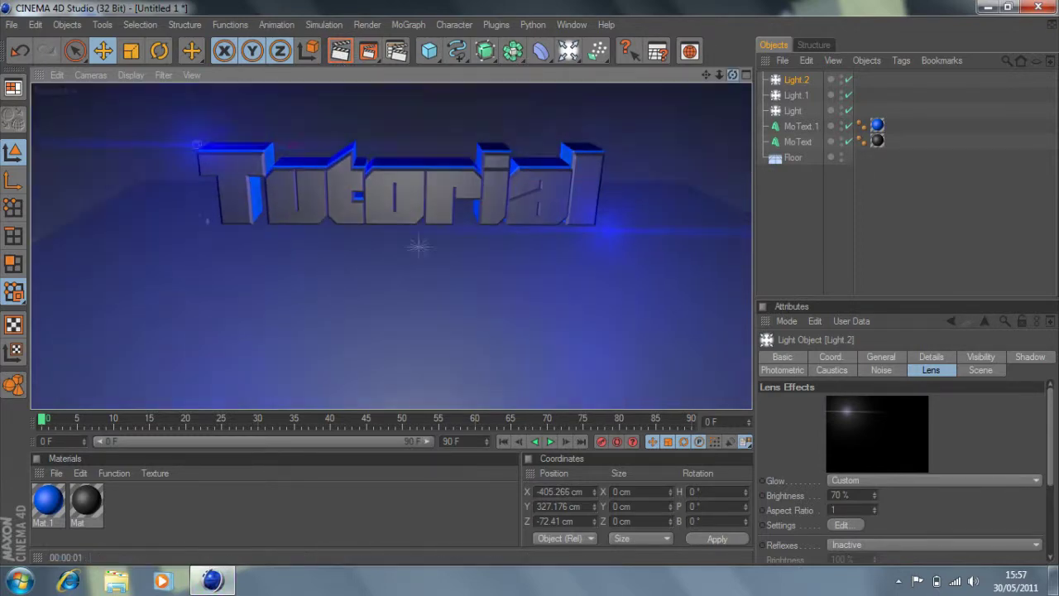
left_click_drag(732, 74, 732, 79)
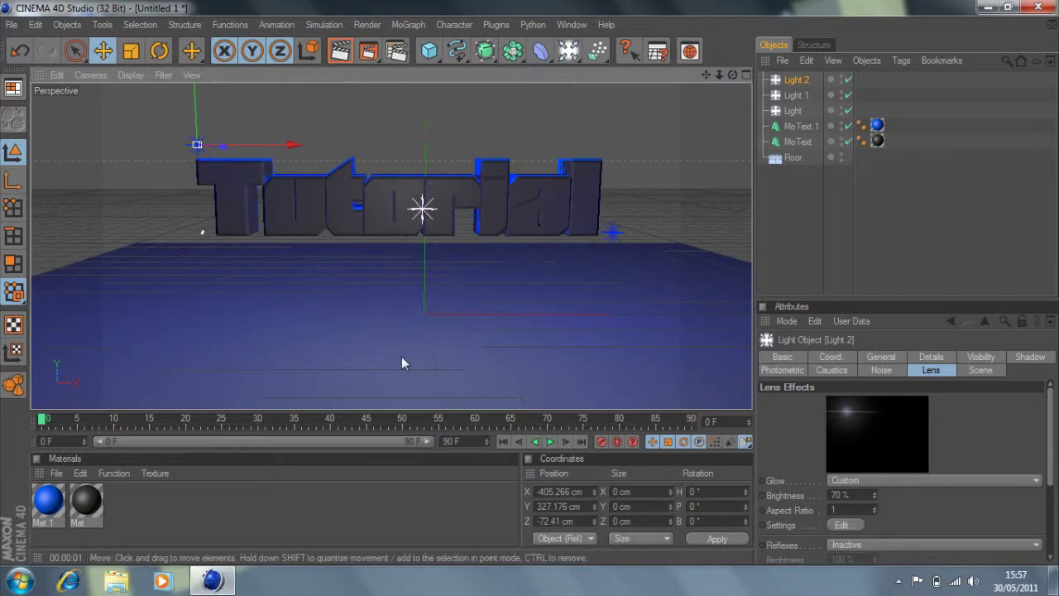
Step: Set the animation end frame to 200 and stretch the preview range to 200
double_click(451, 441)
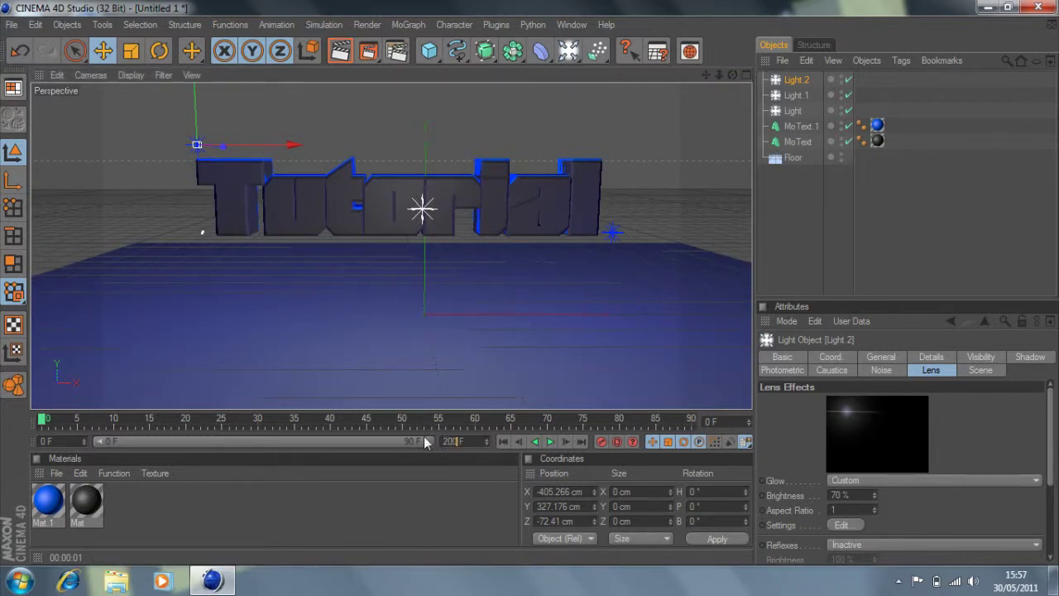
type("200")
left_click(422, 472)
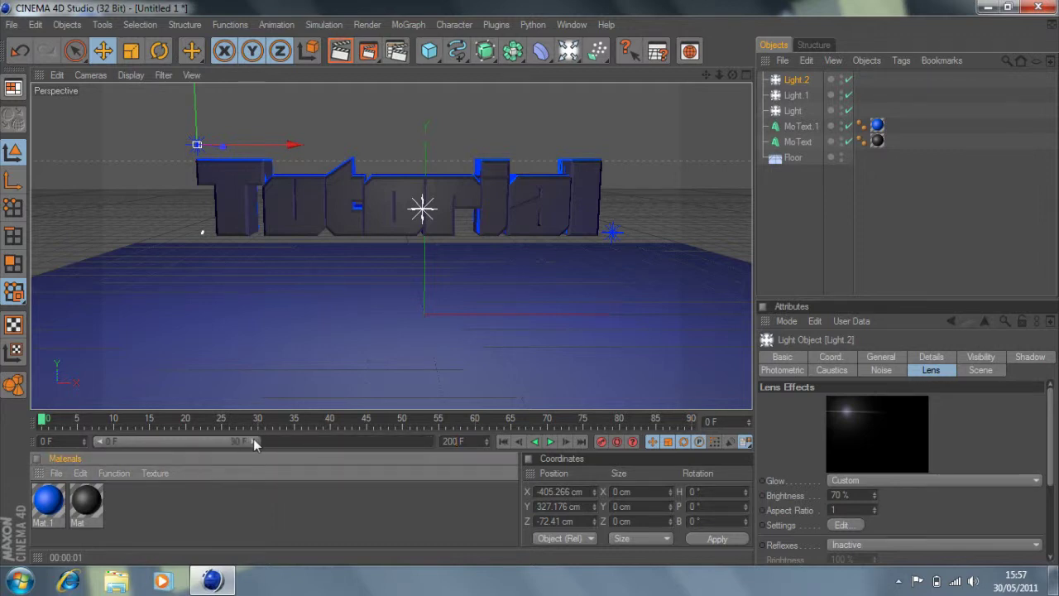
left_click_drag(253, 441, 488, 461)
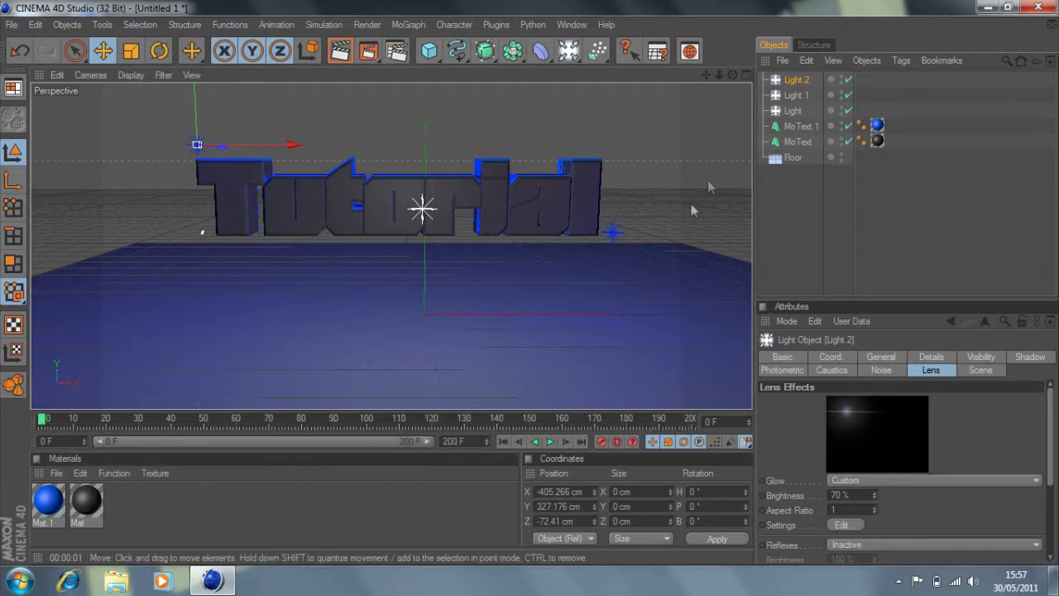
Step: Move the current time to about frame 100 and select only Light.1
left_click(797, 95, "ctrl")
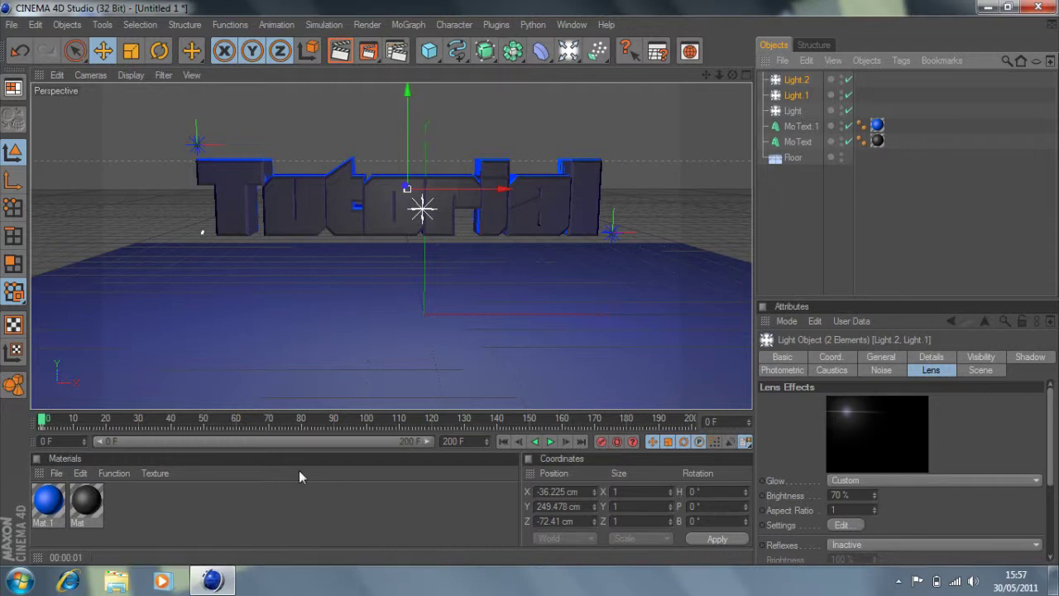
left_click_drag(51, 426, 370, 427)
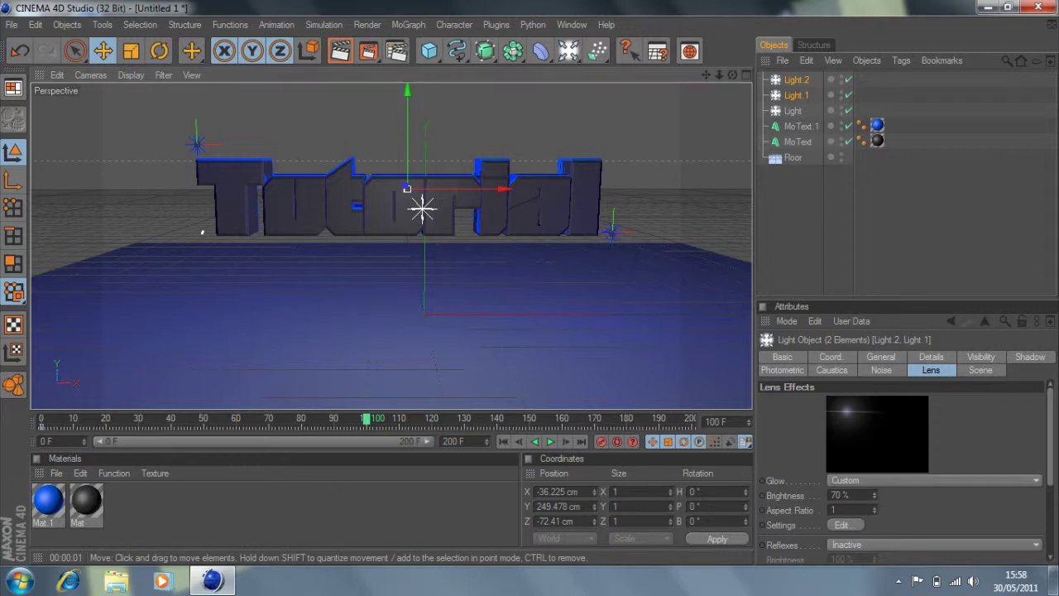
left_click(613, 232)
Step: Move Light.1 to the text's left side, then keyframe Light.2 at the right end (X 302.2 cm)
left_click_drag(613, 232, 206, 233)
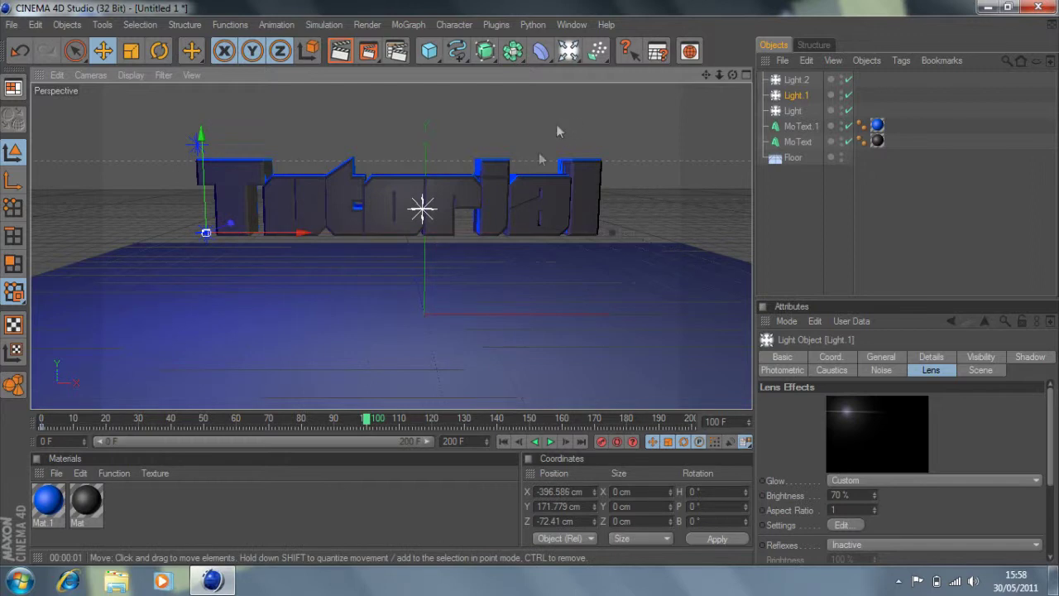
left_click(197, 145)
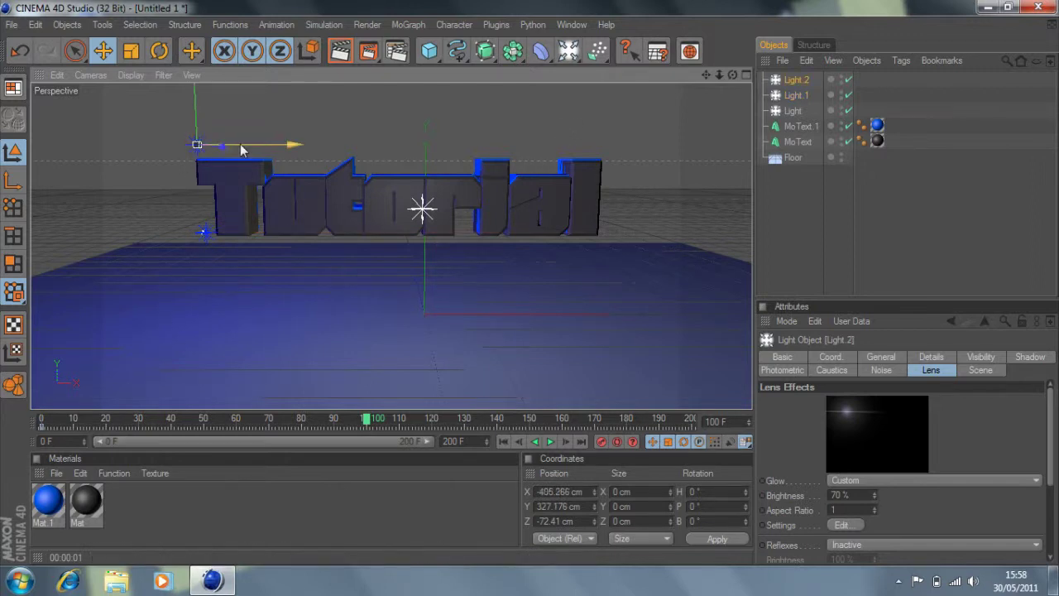
left_click_drag(246, 146, 648, 145)
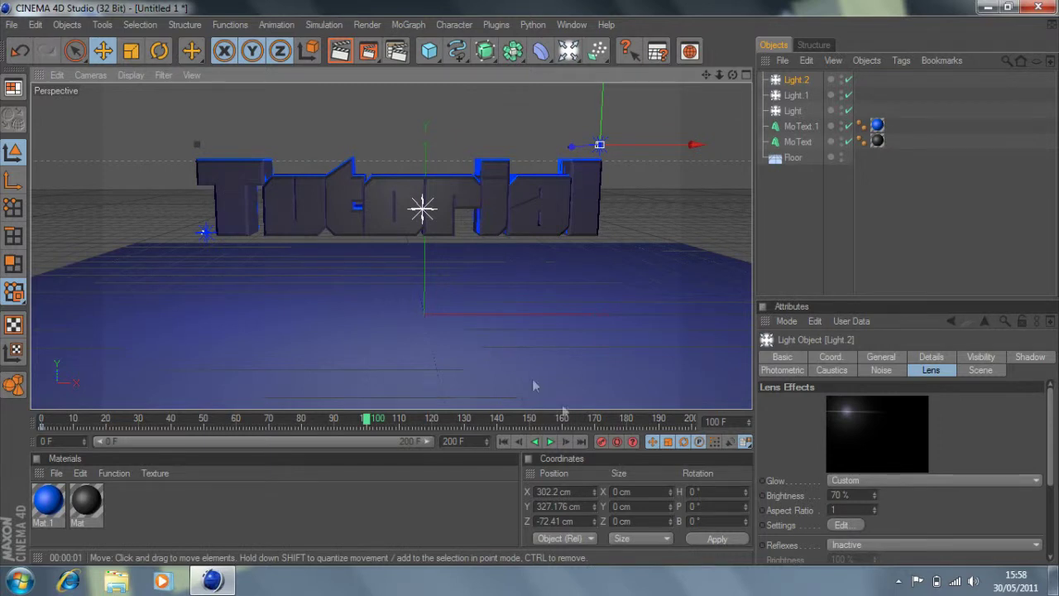
left_click(601, 441)
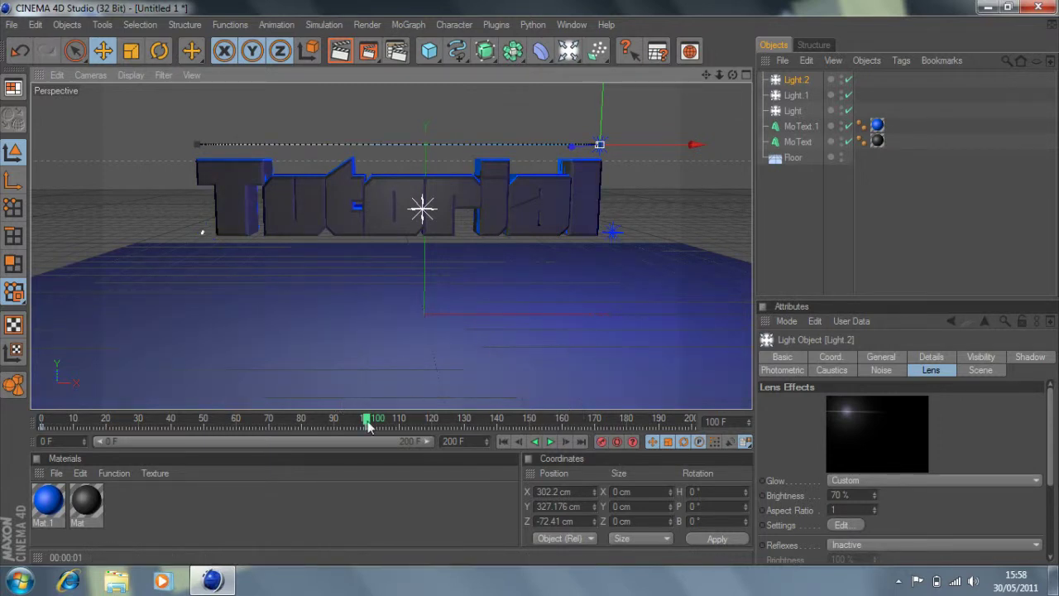
Step: Scrub to check Light.2's motion, then select Light.1's existing keyframe near the start
left_click_drag(369, 425, 367, 480)
left_click(612, 235)
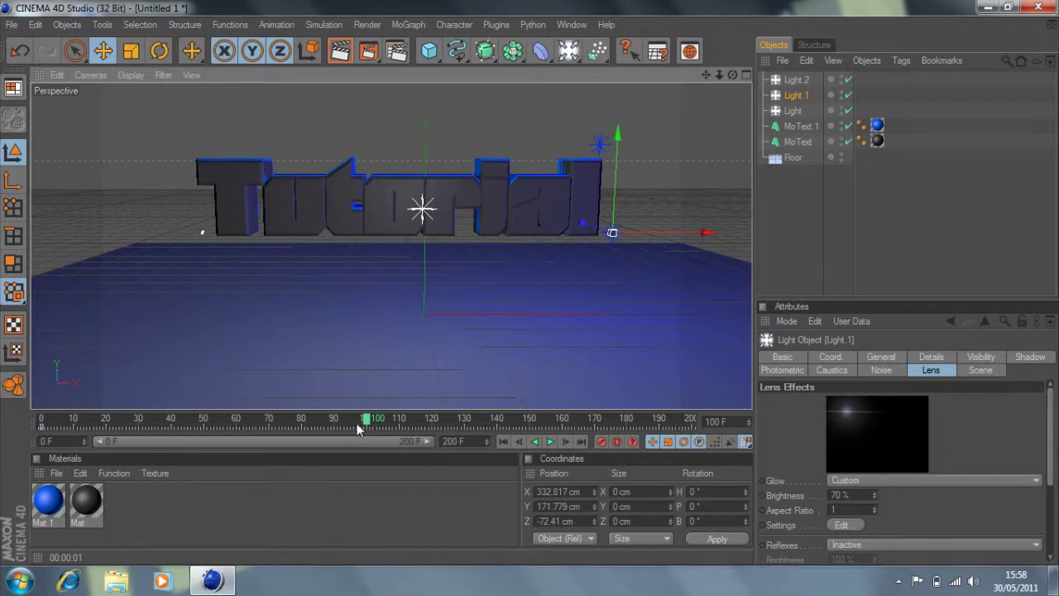
left_click_drag(365, 422, 50, 471)
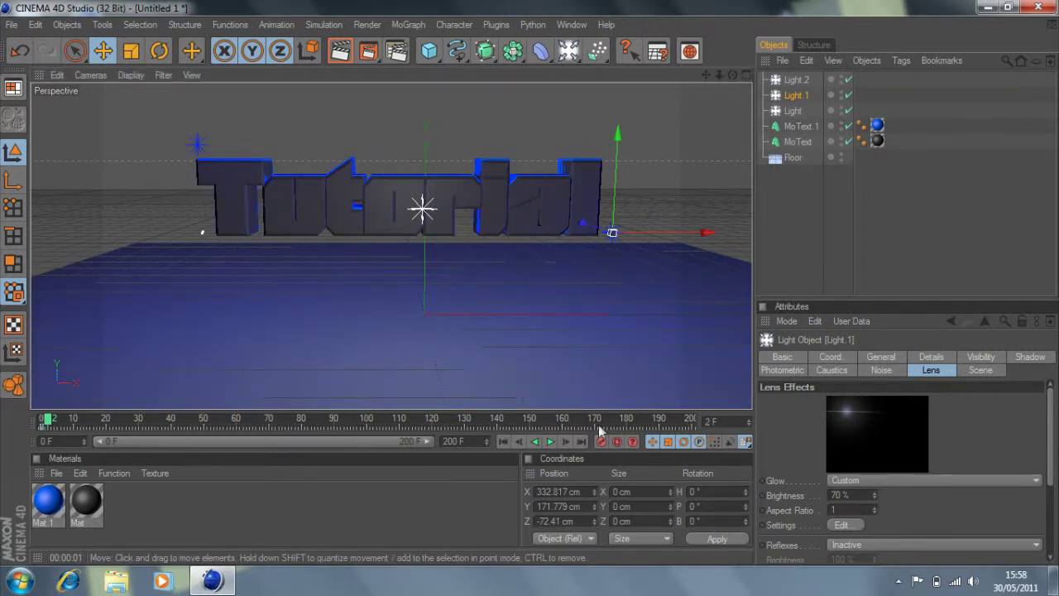
left_click(48, 427)
right_click(48, 426)
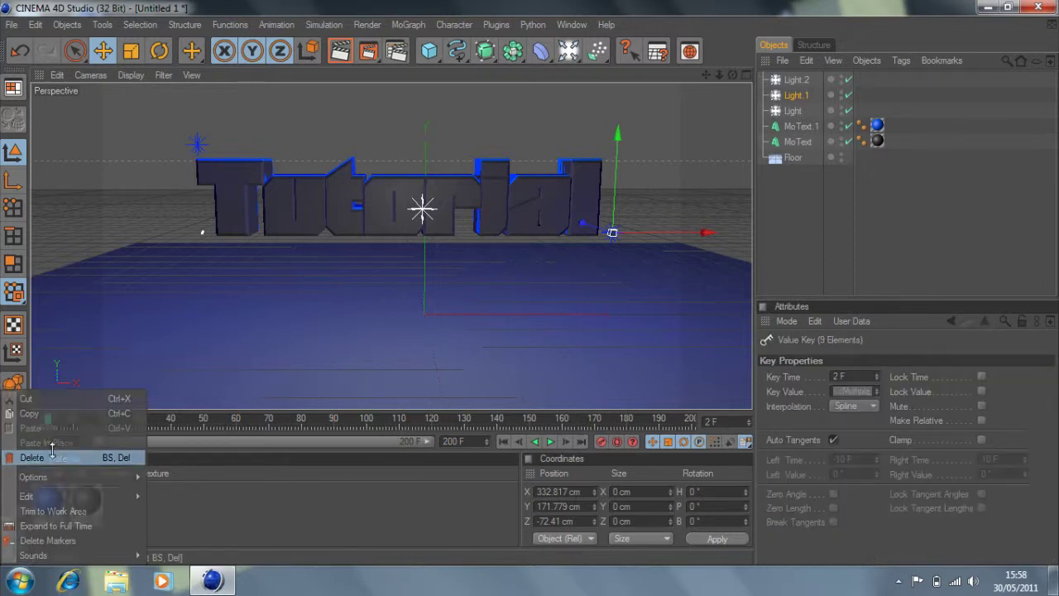
Step: Delete Light.1's old key, then keyframe it at X −385.422 cm at frame 100
left_click(33, 457)
left_click_drag(45, 421, 24, 426)
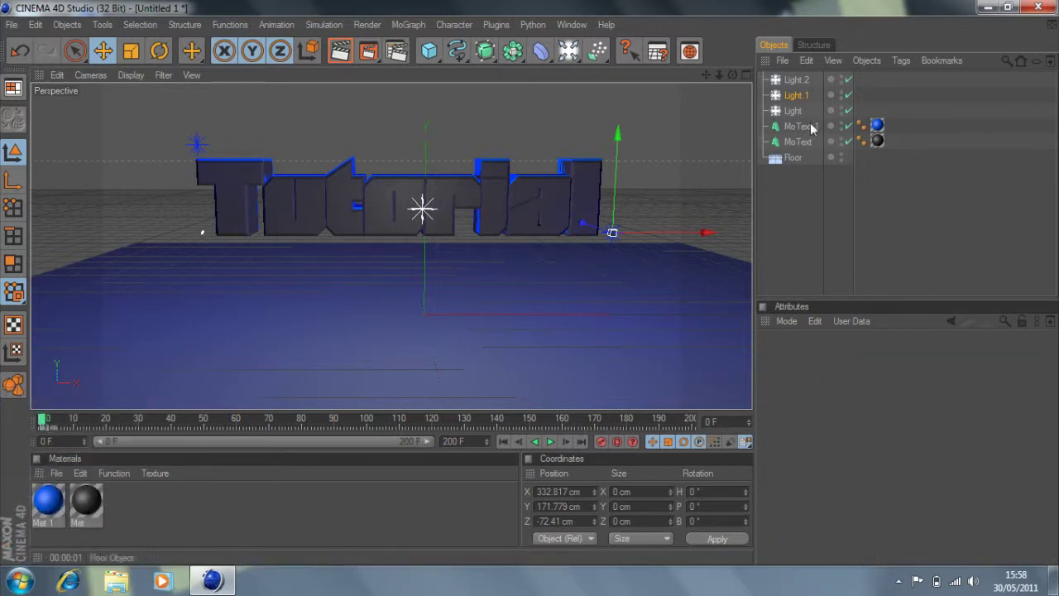
left_click(805, 97)
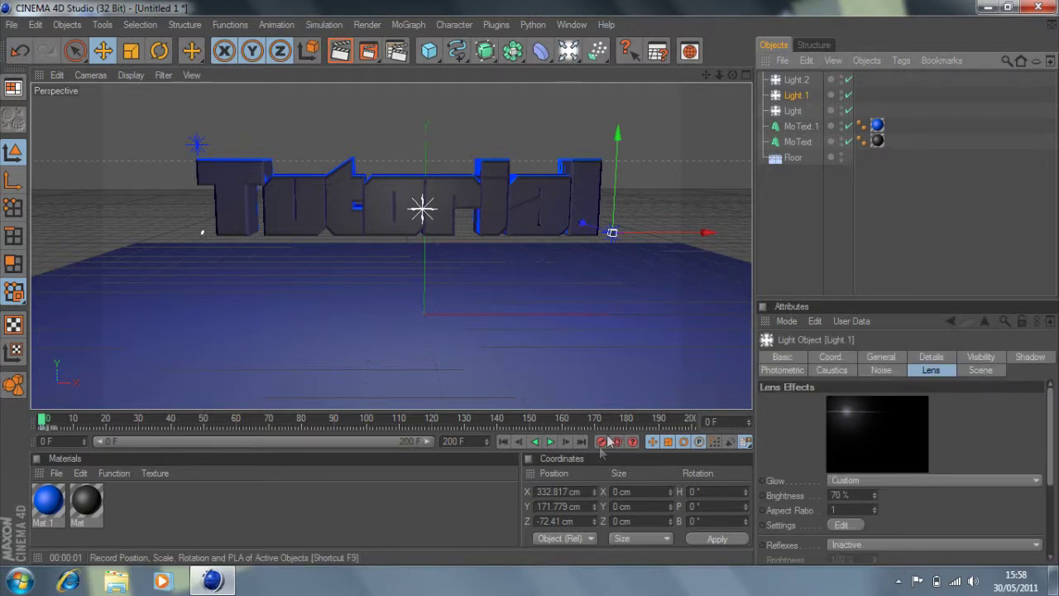
left_click(368, 420)
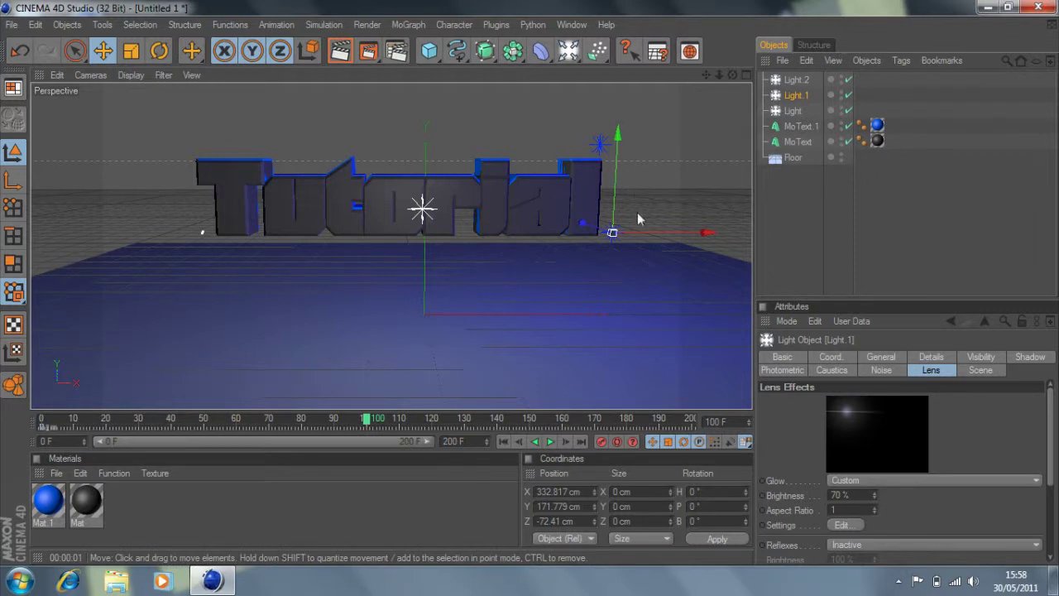
left_click_drag(649, 232, 201, 232)
left_click(601, 442)
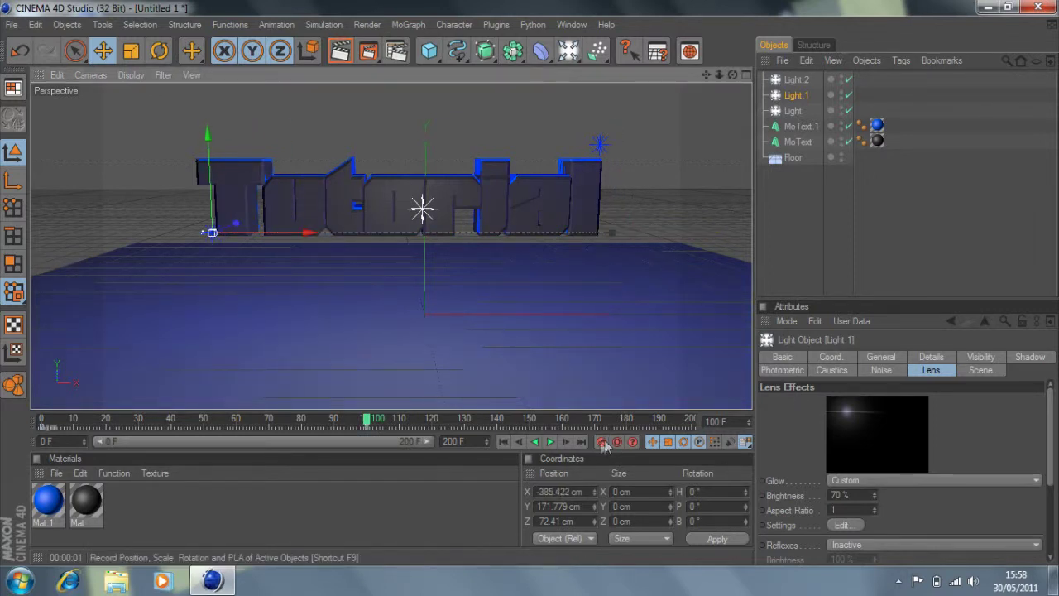
left_click_drag(369, 420, 41, 420)
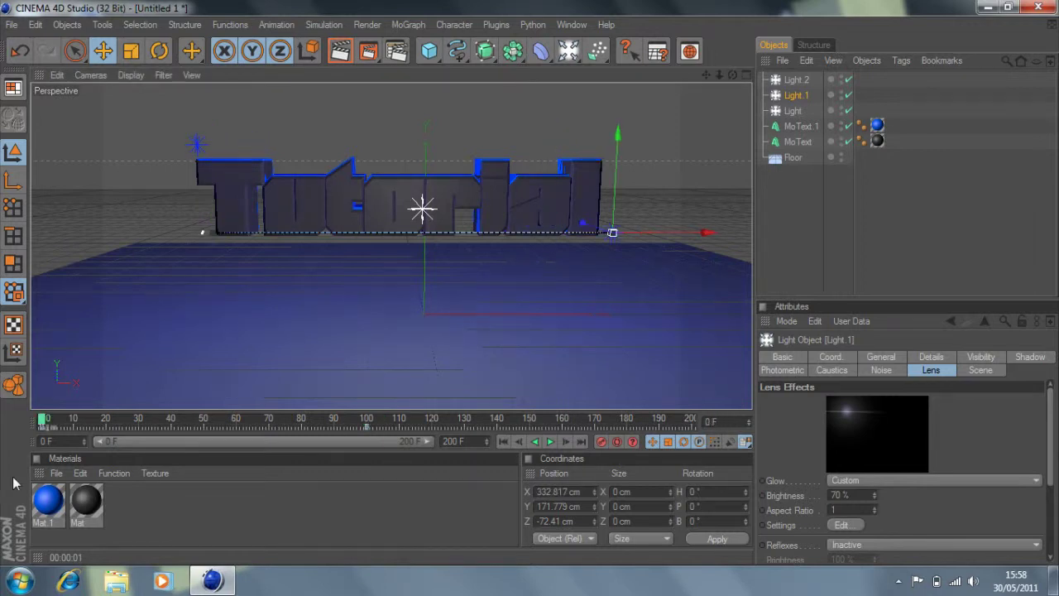
Step: Play the animation to frame 46, render a test frame of the blue flares, then select Light.2
left_click(550, 441)
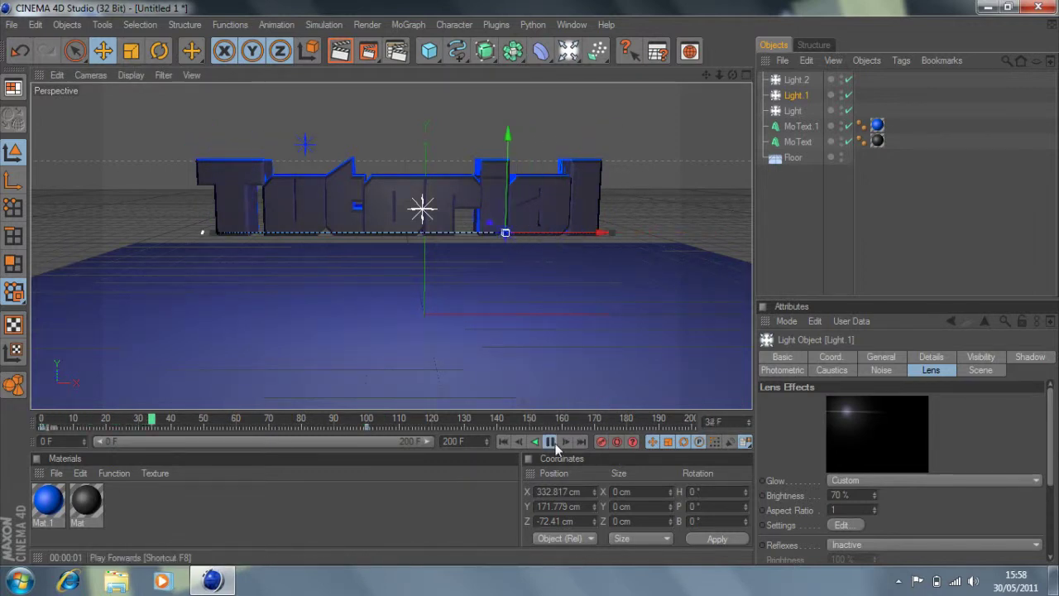
left_click(550, 441)
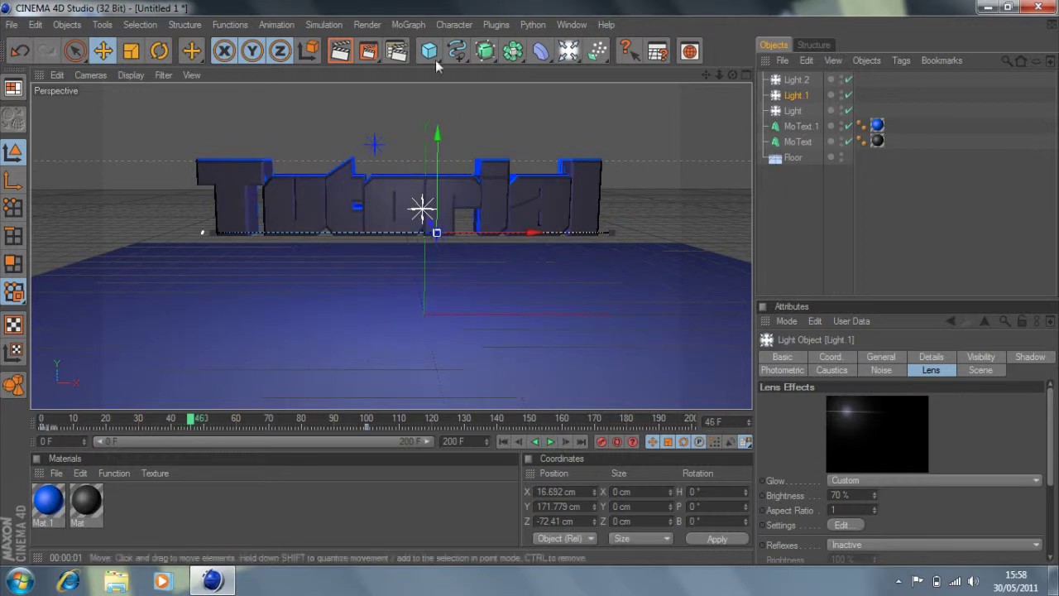
left_click(343, 51)
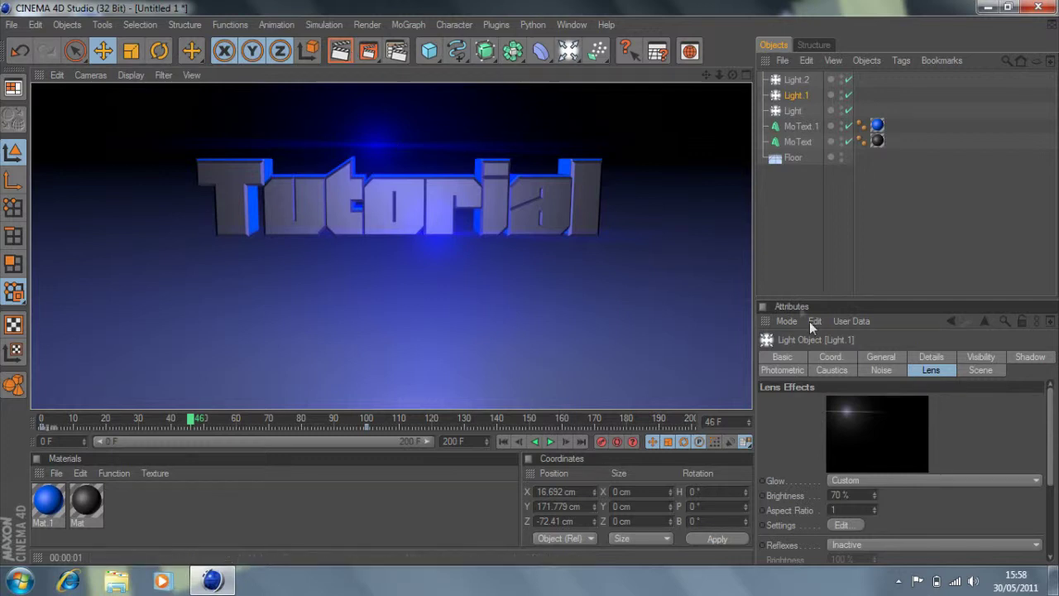
left_click(801, 81)
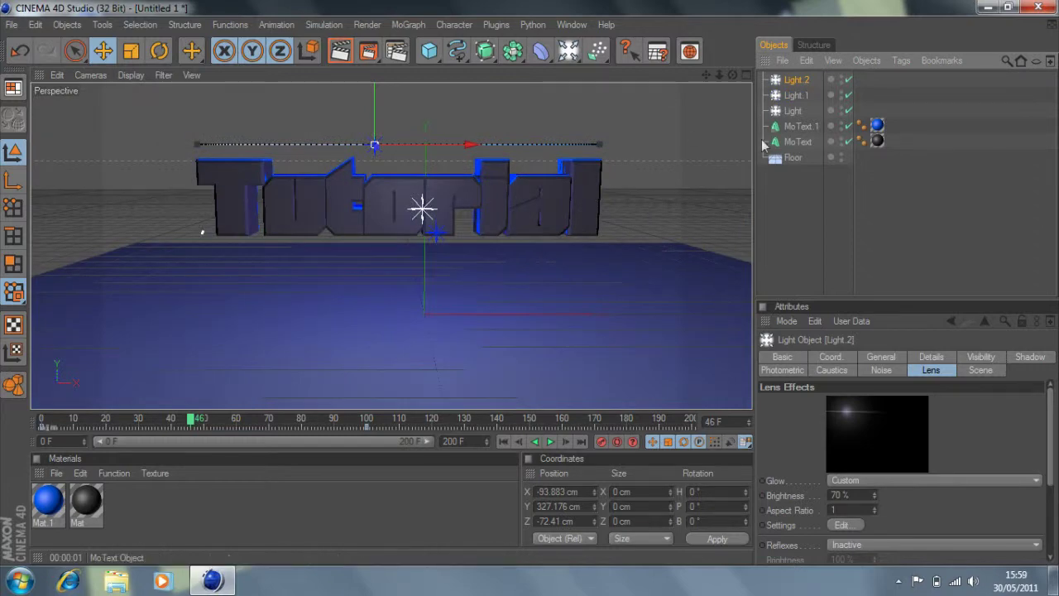
left_click(806, 93)
left_click_drag(732, 74, 679, 79)
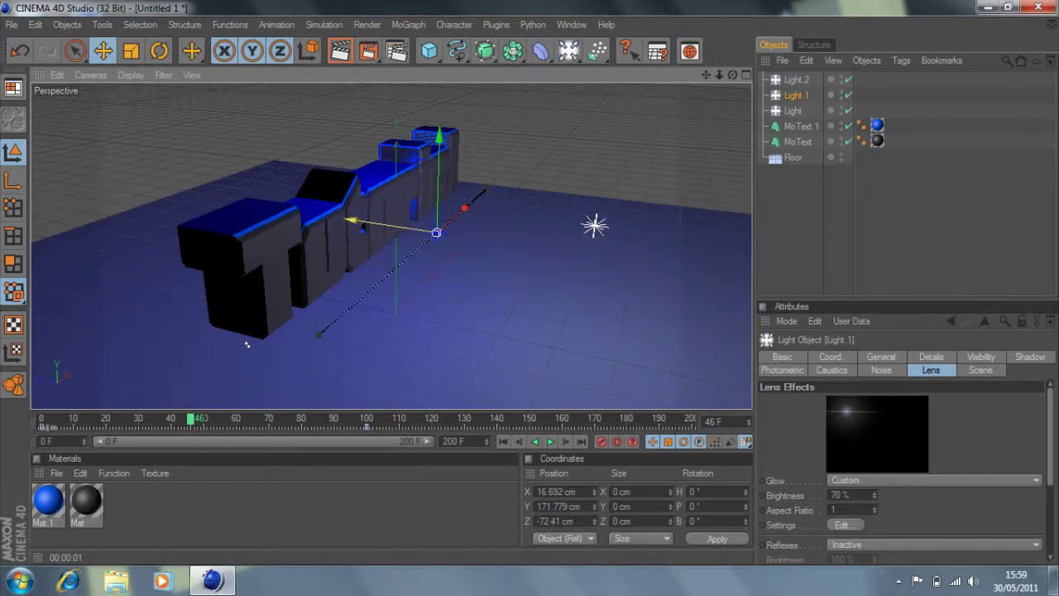
left_click_drag(357, 224, 409, 228)
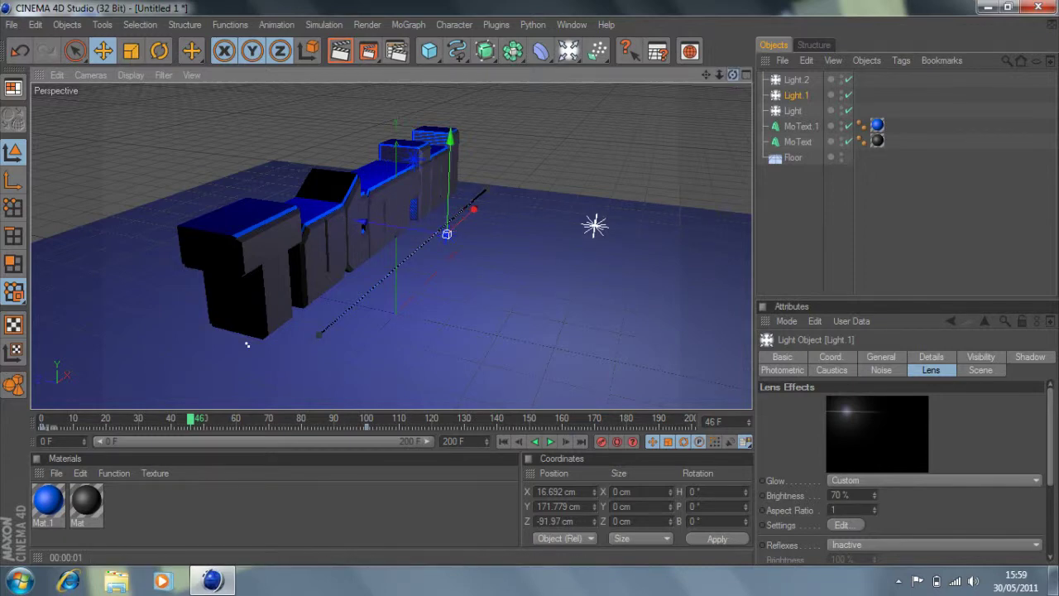
left_click_drag(732, 75, 712, 76)
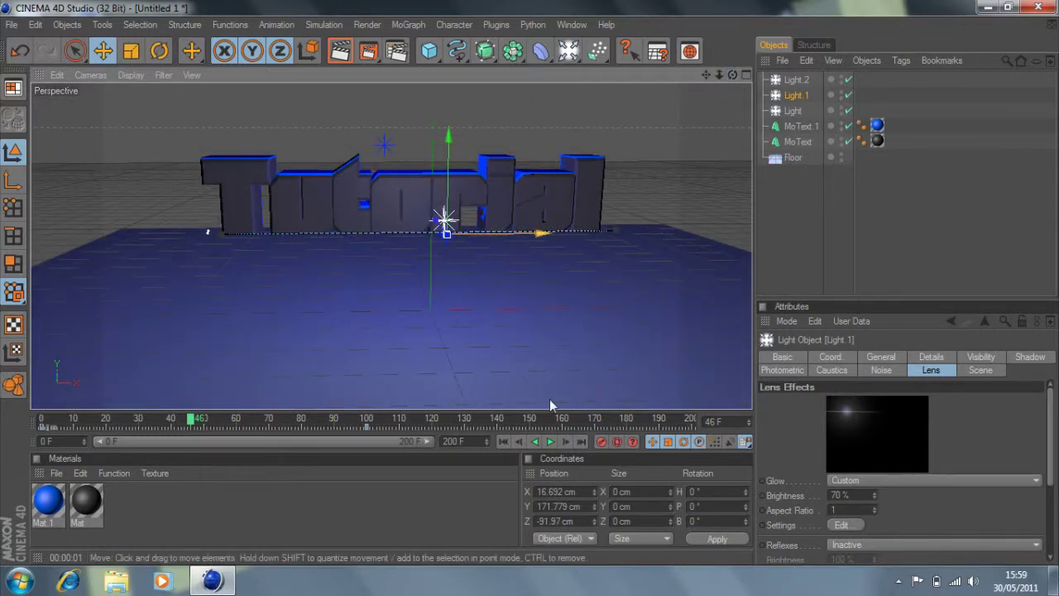
key("ctrl+z")
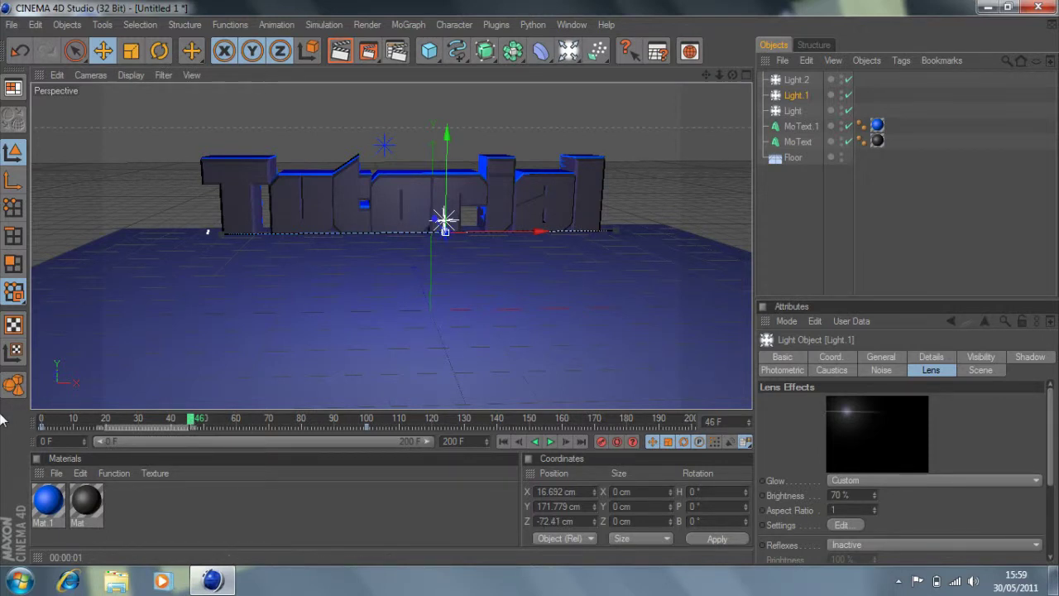
left_click(42, 420)
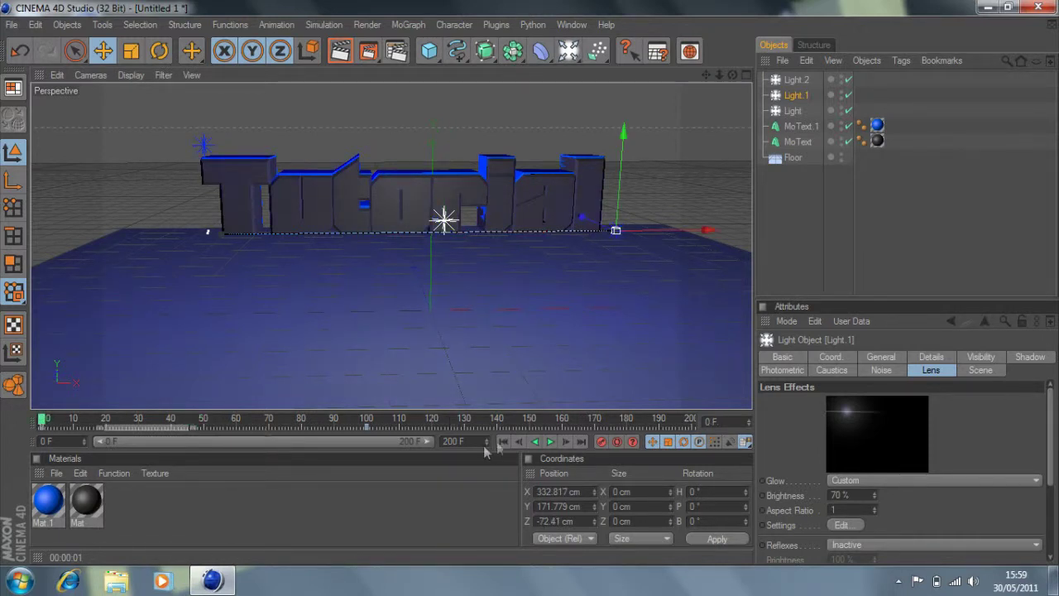
left_click(548, 442)
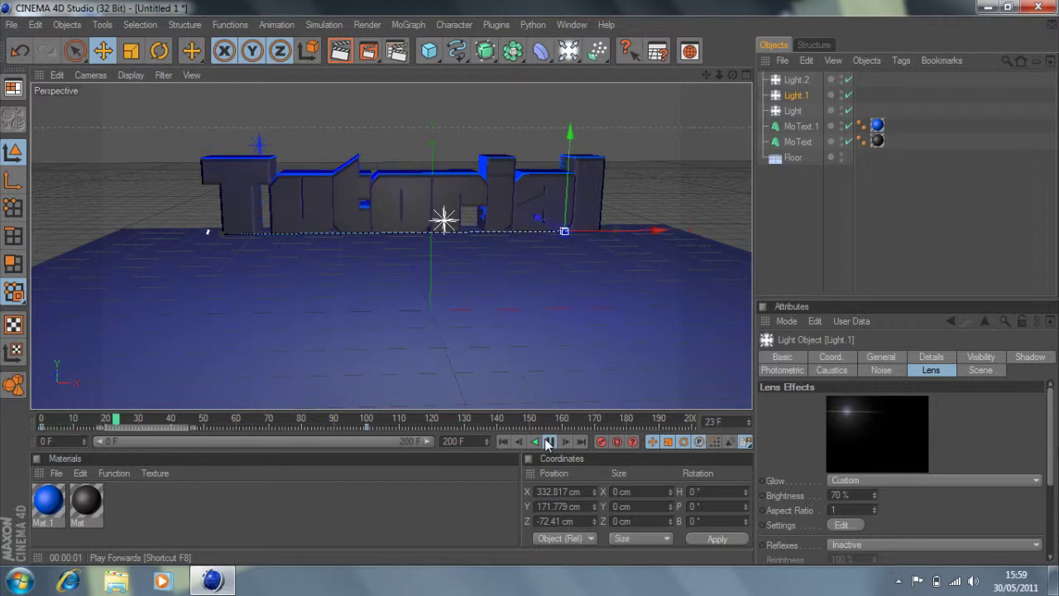